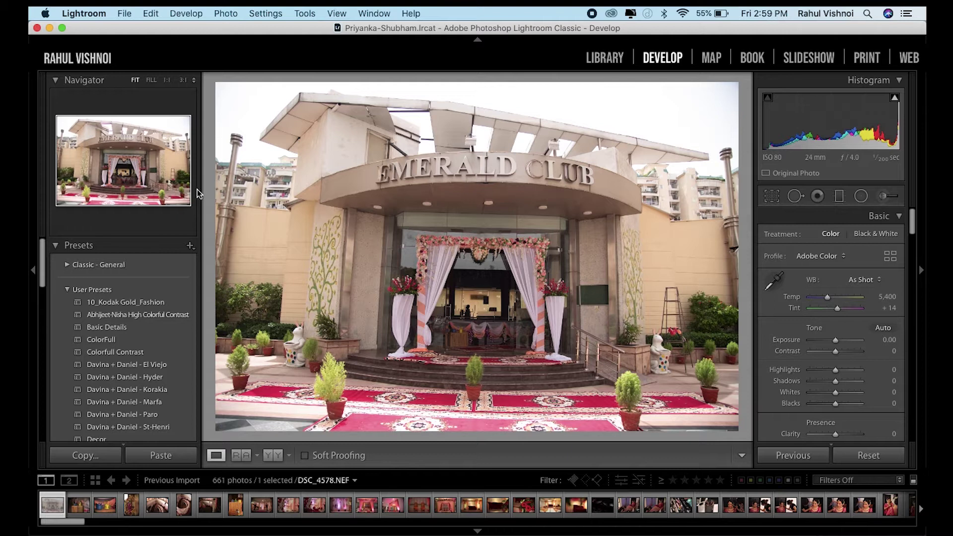
Widen the left panel to enlarge the Navigator preview.
{"action": "left_click_drag", "start_coordinate": [201, 192], "coordinate": [220, 189]}
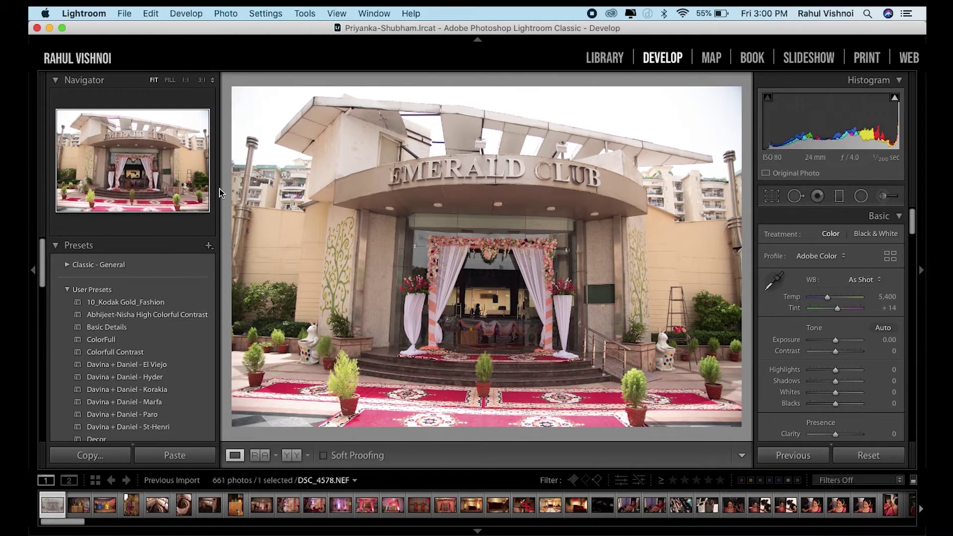
{"action": "left_click_drag", "start_coordinate": [219, 189], "coordinate": [229, 192]}
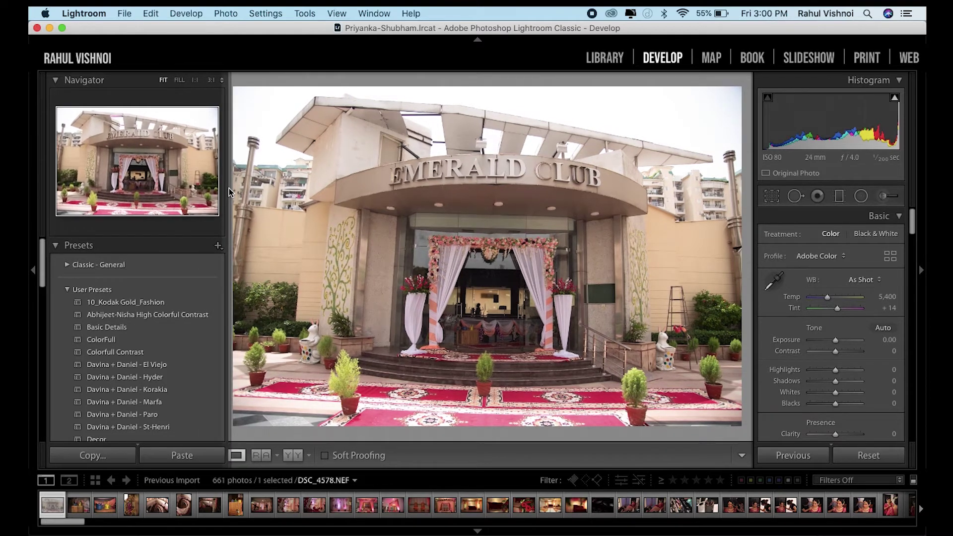
{"action": "left_click_drag", "start_coordinate": [229, 192], "coordinate": [237, 192]}
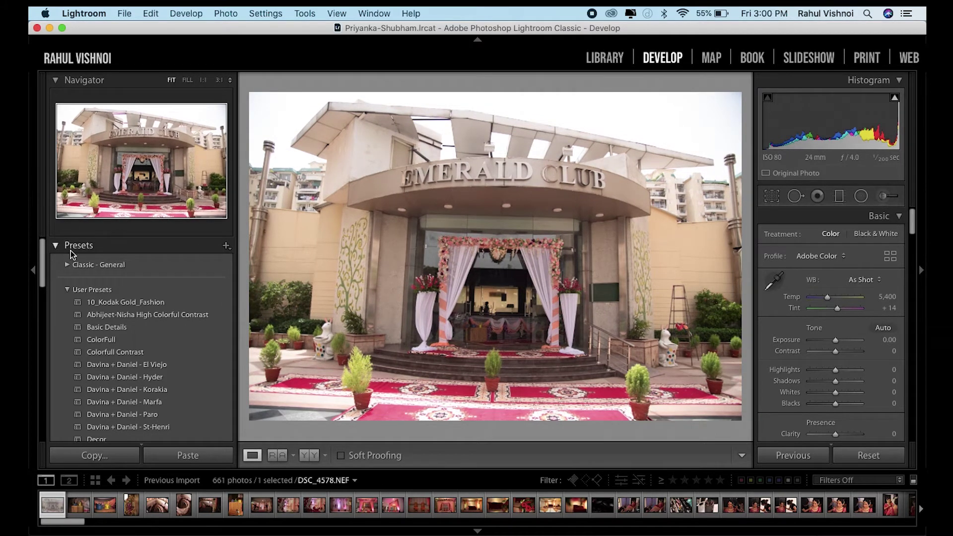
Apply the ColorFull preset to the Emerald Club photo and enlarge the filmstrip thumbnails.
{"action": "scroll", "coordinate": [44, 276], "scroll_direction": "down", "scroll_amount": 1}
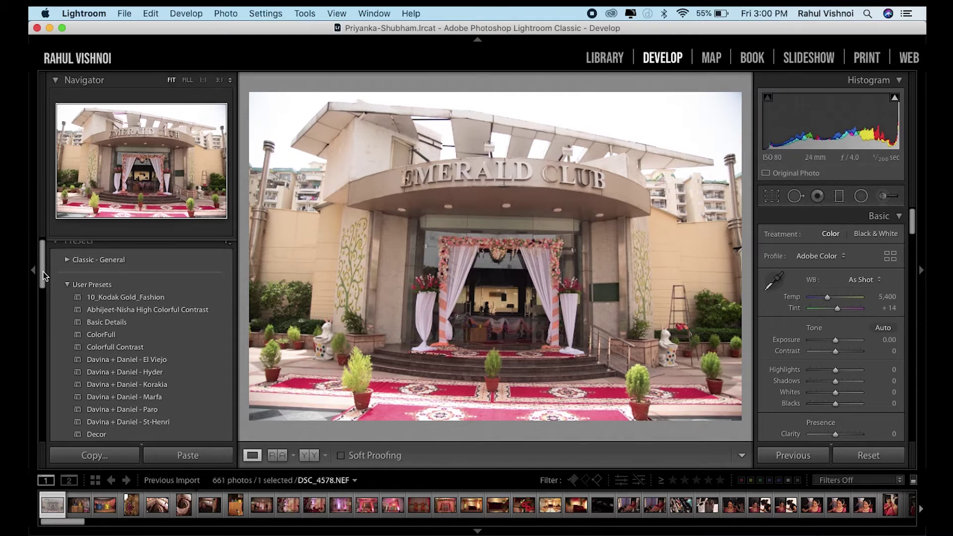
{"action": "scroll", "coordinate": [43, 275], "scroll_direction": "down", "scroll_amount": 3}
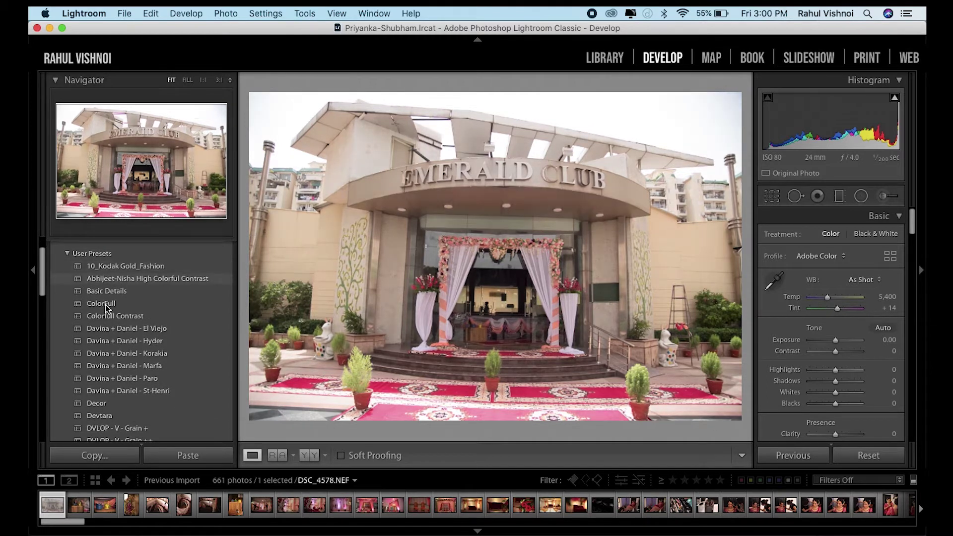
{"action": "left_click", "coordinate": [106, 304]}
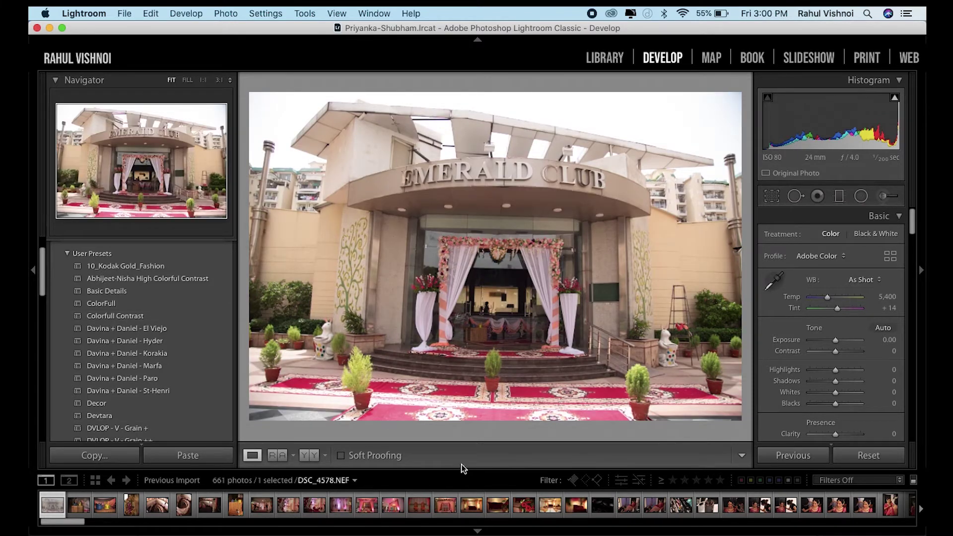
{"action": "mouse_move", "coordinate": [448, 475]}
{"action": "left_mouse_down"}
{"action": "mouse_move", "coordinate": [462, 461]}
{"action": "mouse_move", "coordinate": [462, 430]}
{"action": "left_mouse_up"}
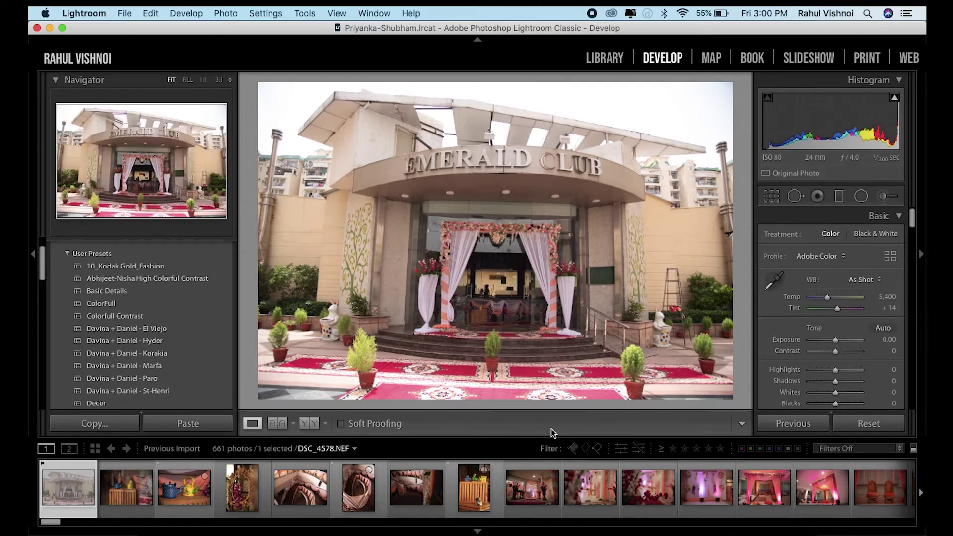
{"action": "left_click", "coordinate": [583, 52]}
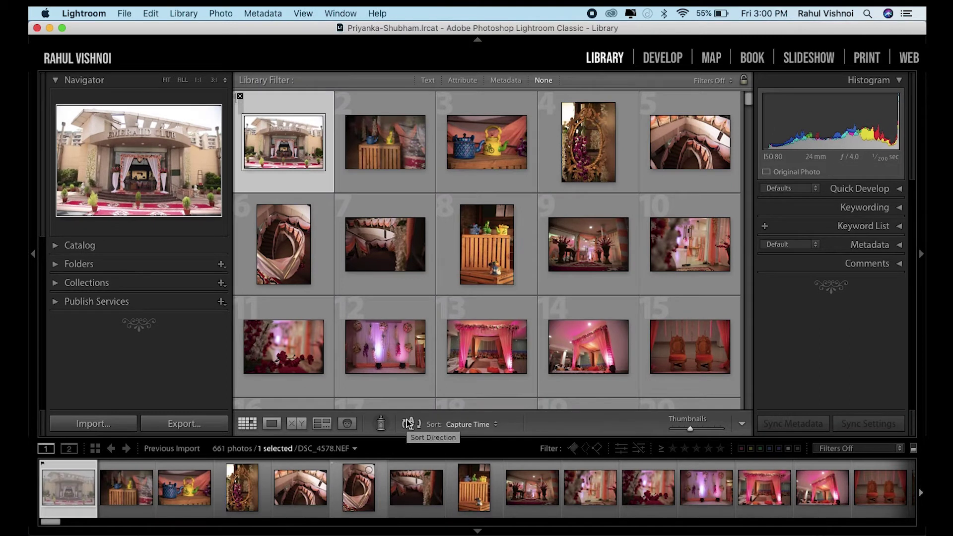
Hide and then show the Library grid toolbar with T.
{"action": "key", "text": "t"}
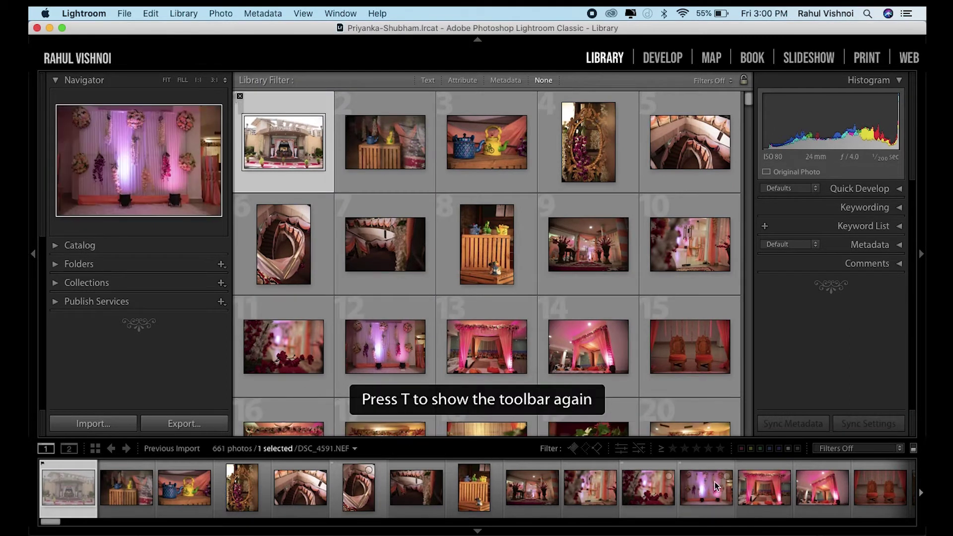
{"action": "key", "text": "t"}
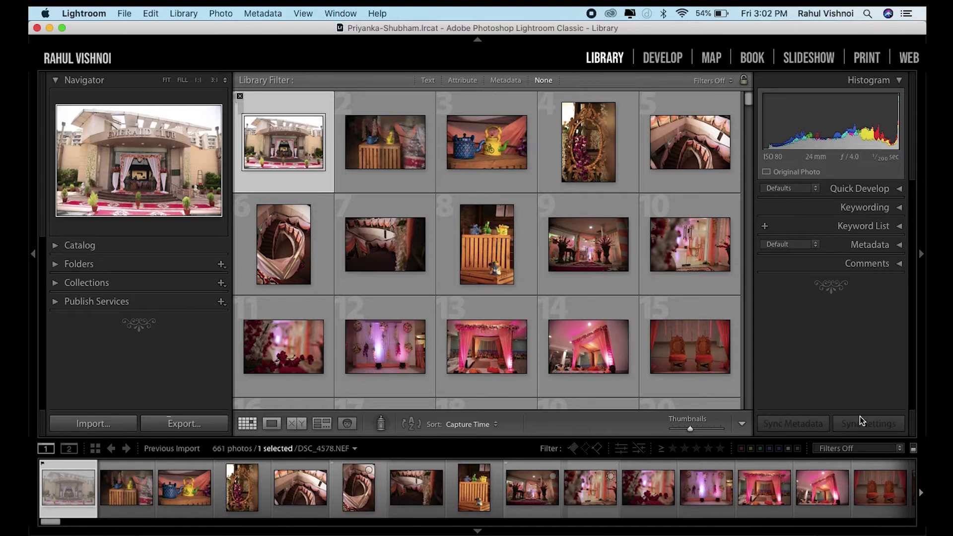
Collapse the module bar, filmstrip, and left and right panel groups with F5–F8.
{"action": "key", "text": "F5"}
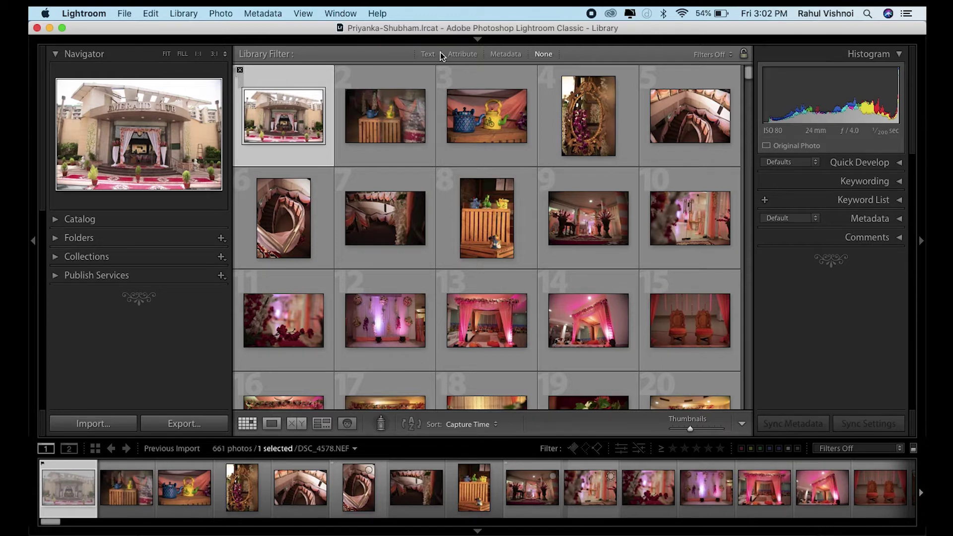
{"action": "key", "text": "F6"}
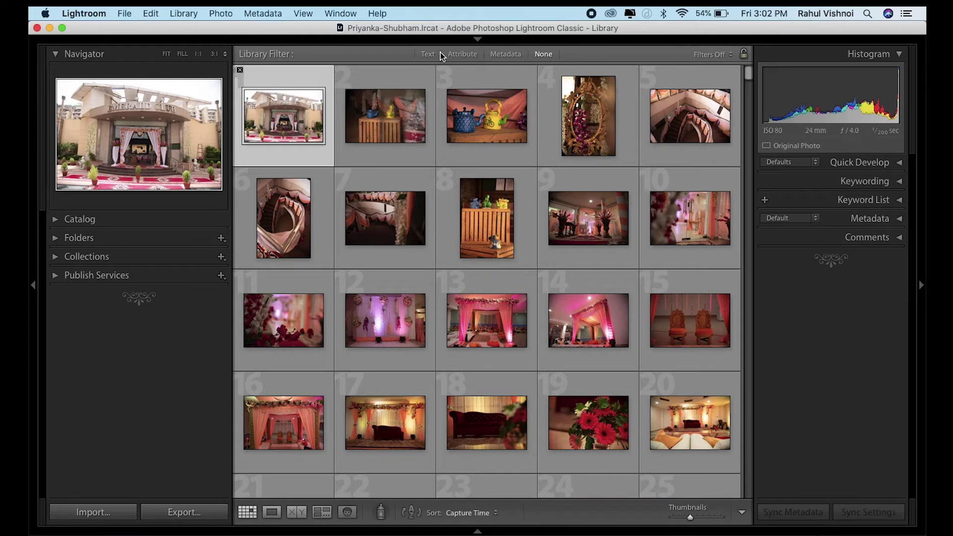
{"action": "key", "text": "F7"}
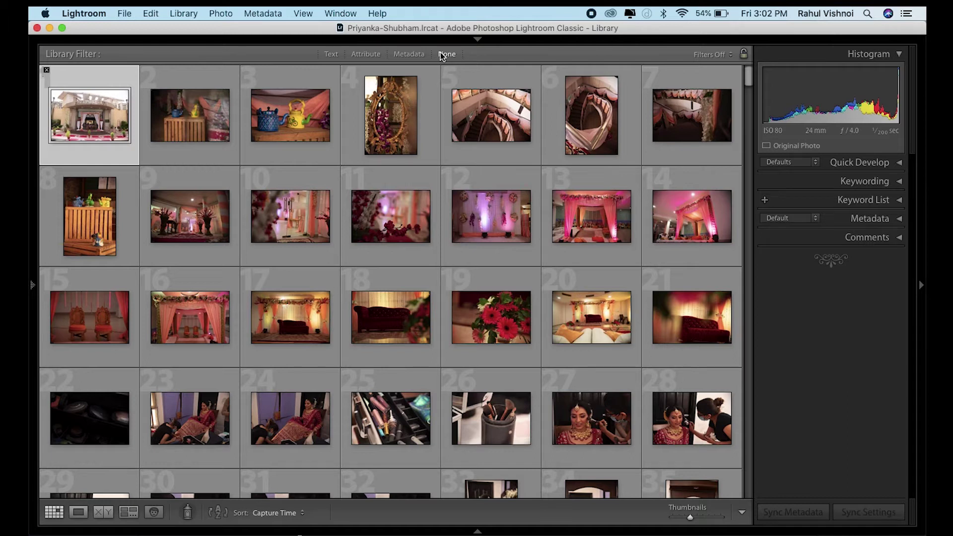
{"action": "key", "text": "F8"}
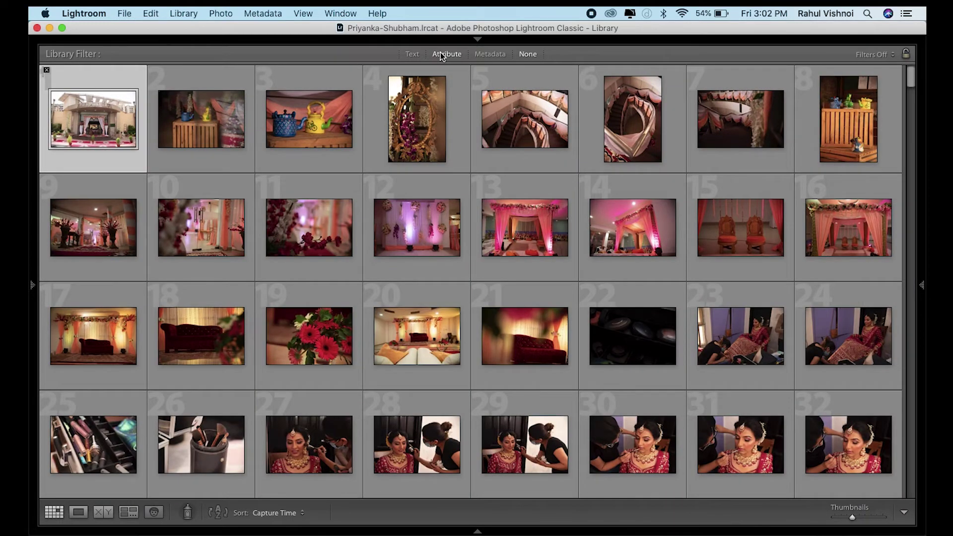
Toggle side panels with Tab, hide all panels with Shift+Tab, and preview full screen.
{"action": "key", "text": "Tab"}
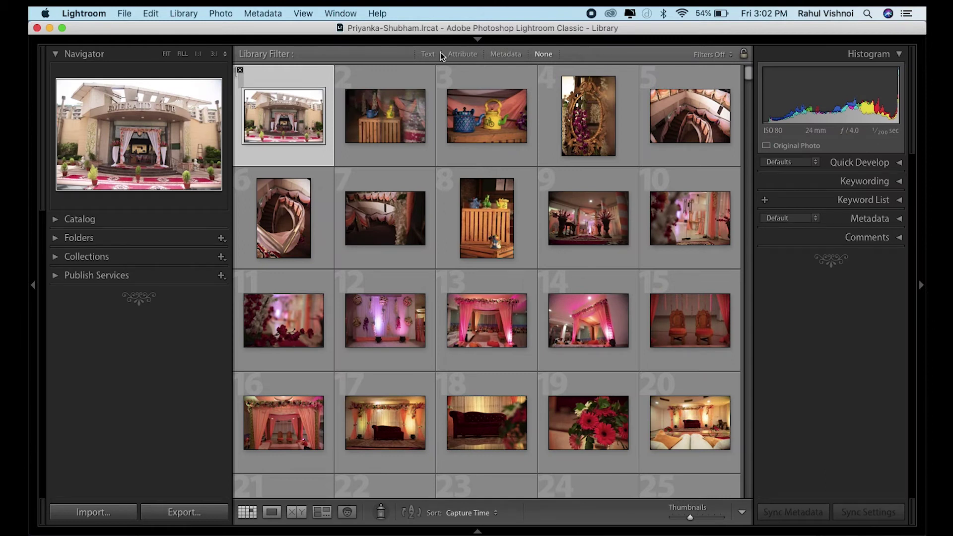
{"action": "key", "text": "Tab"}
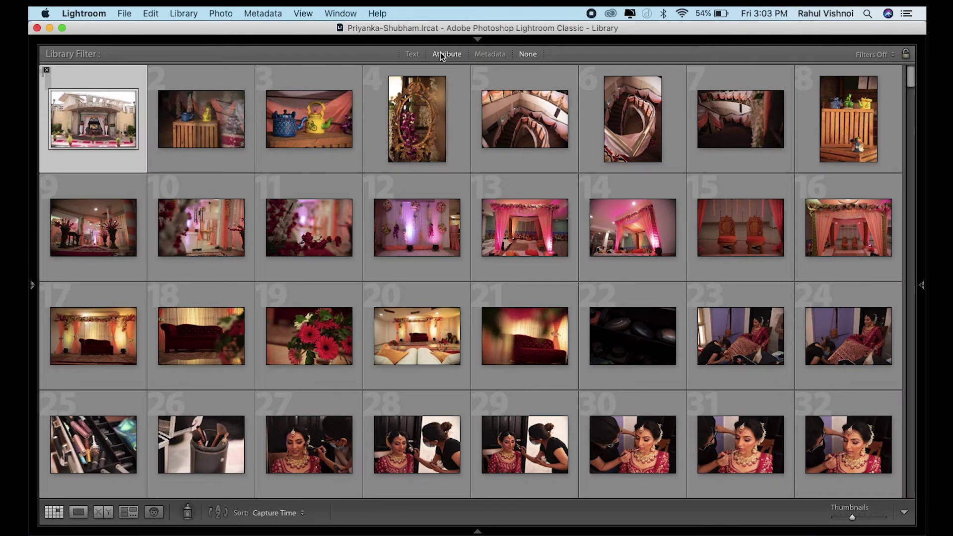
{"action": "key", "text": "shift+Tab"}
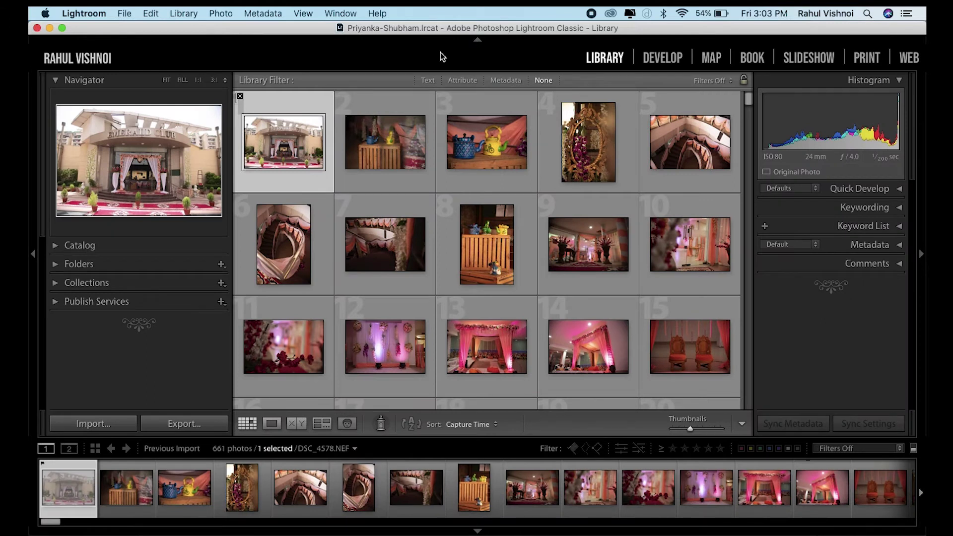
{"action": "key", "text": "shift+Tab"}
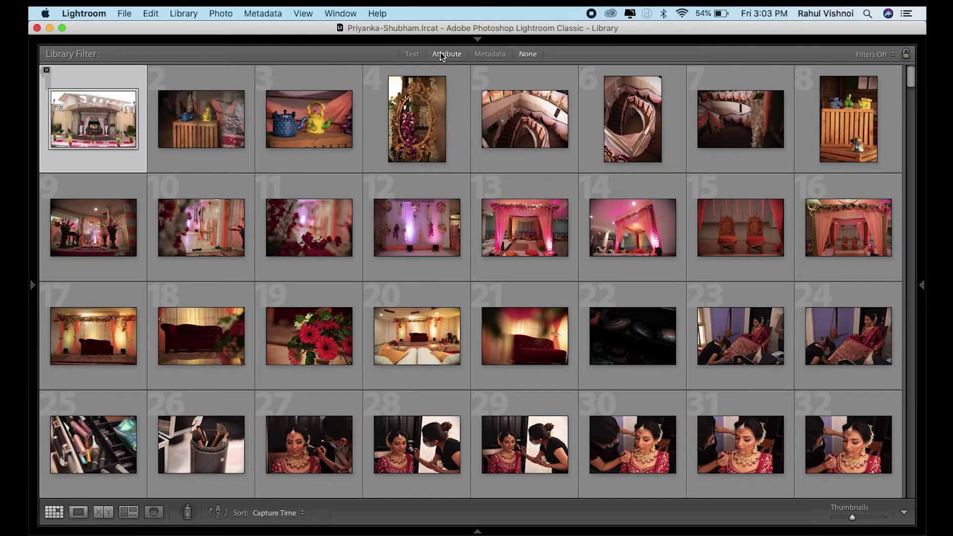
{"action": "mouse_move", "coordinate": [91, 82]}
{"action": "key", "text": "f"}
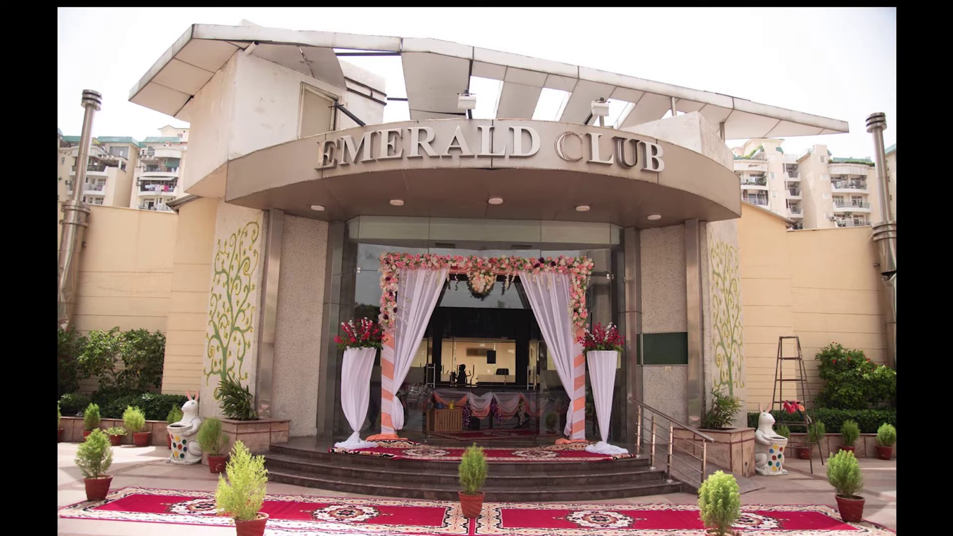
Exit the full-screen preview, restore all panels, and switch to Lights Dim.
{"action": "key", "text": "f"}
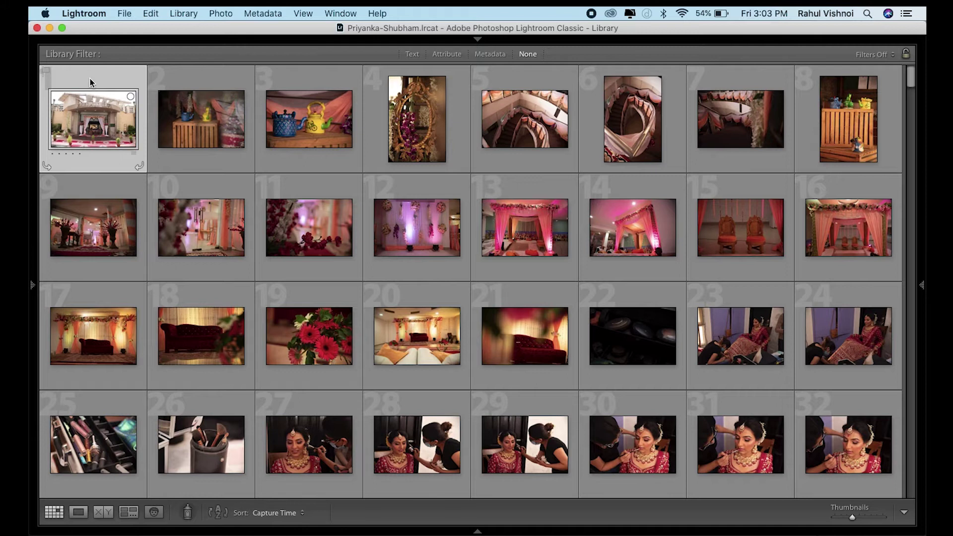
{"action": "key", "text": "shift+Tab"}
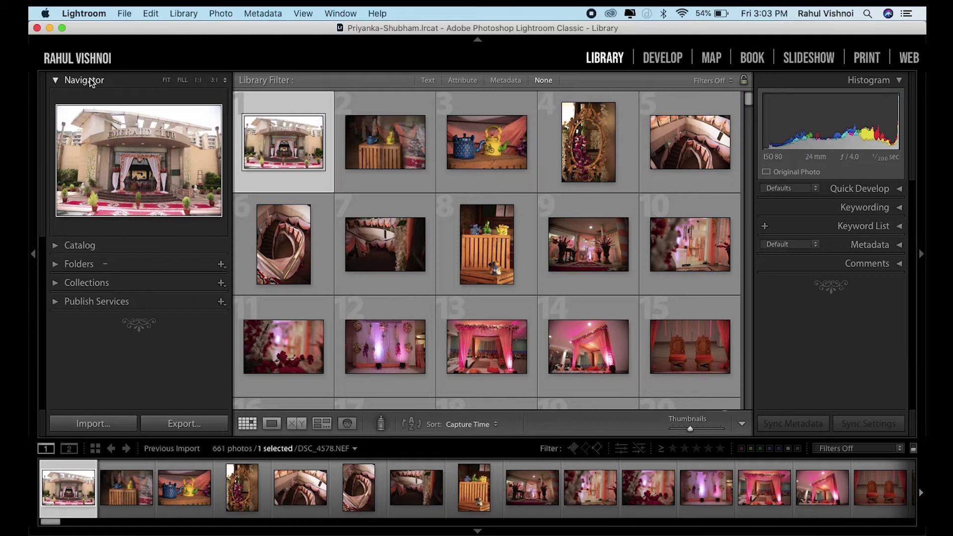
{"action": "key", "text": "l"}
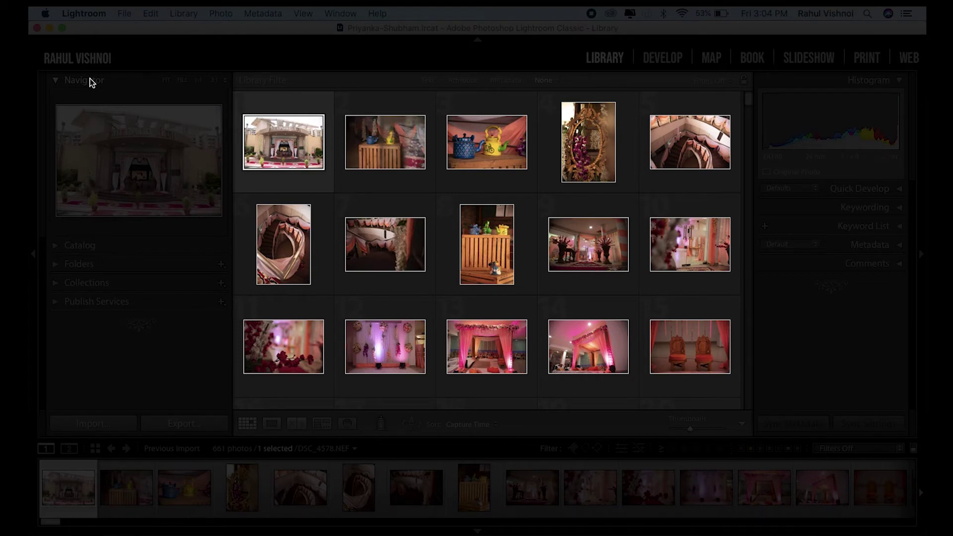
{"action": "key", "text": "l"}
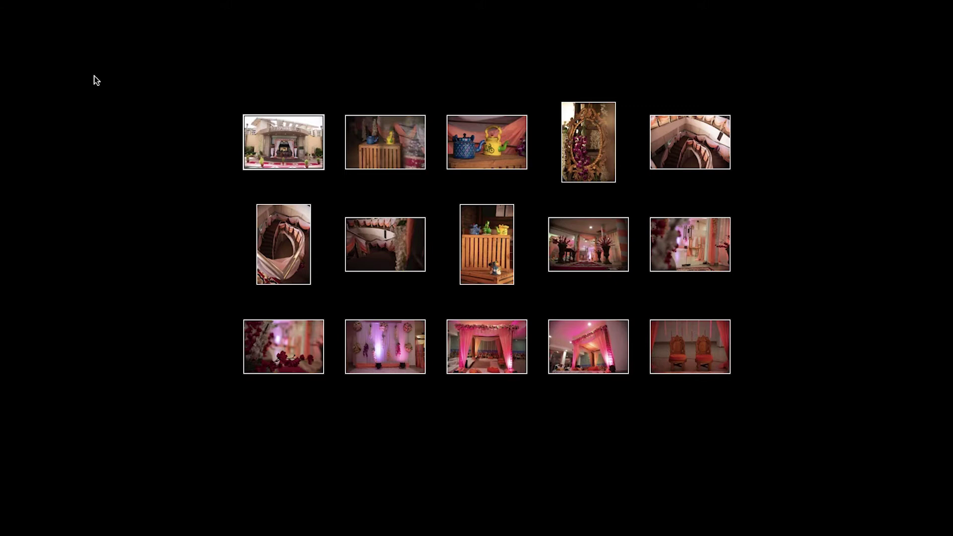
{"action": "scroll", "coordinate": [96, 80], "scroll_direction": "down", "scroll_amount": 1}
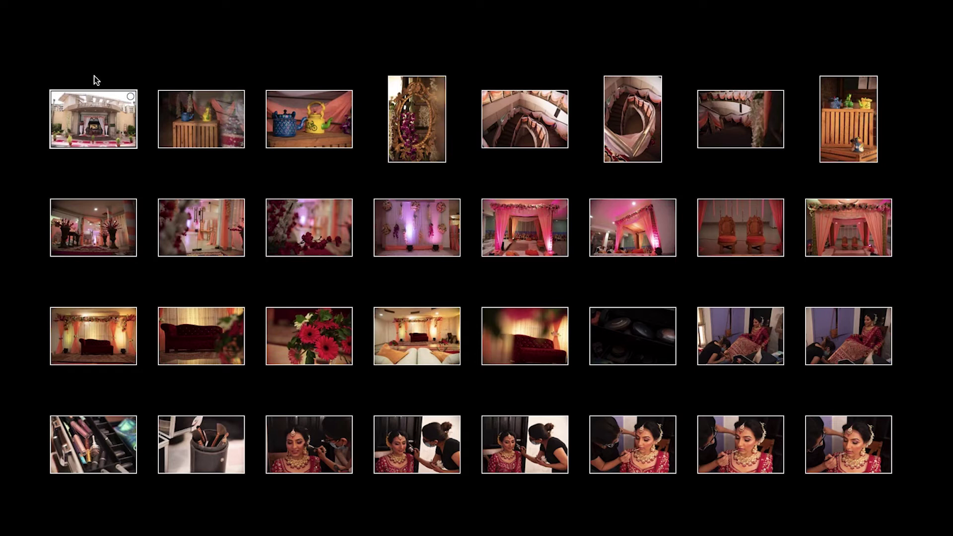
{"action": "scroll", "coordinate": [97, 80], "scroll_direction": "up", "scroll_amount": 1}
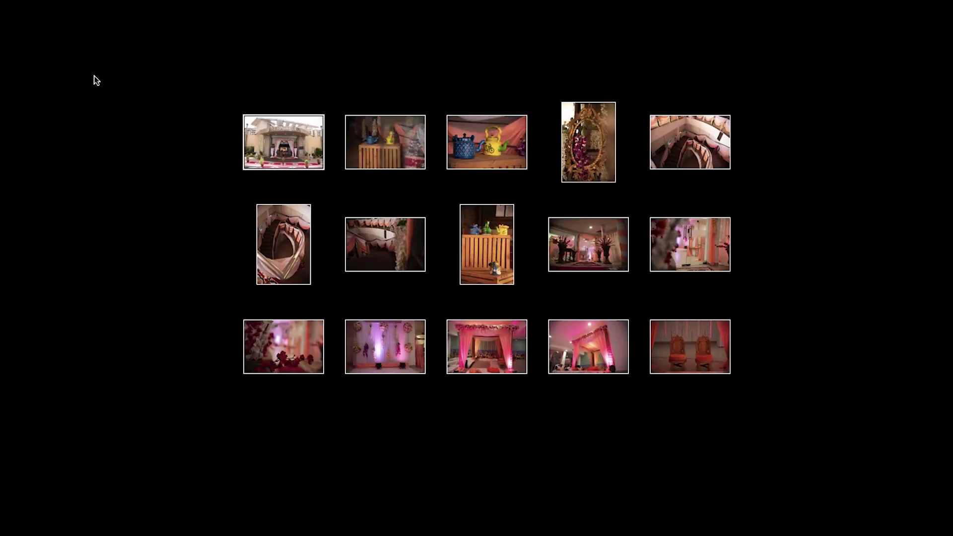
{"action": "key", "text": "l"}
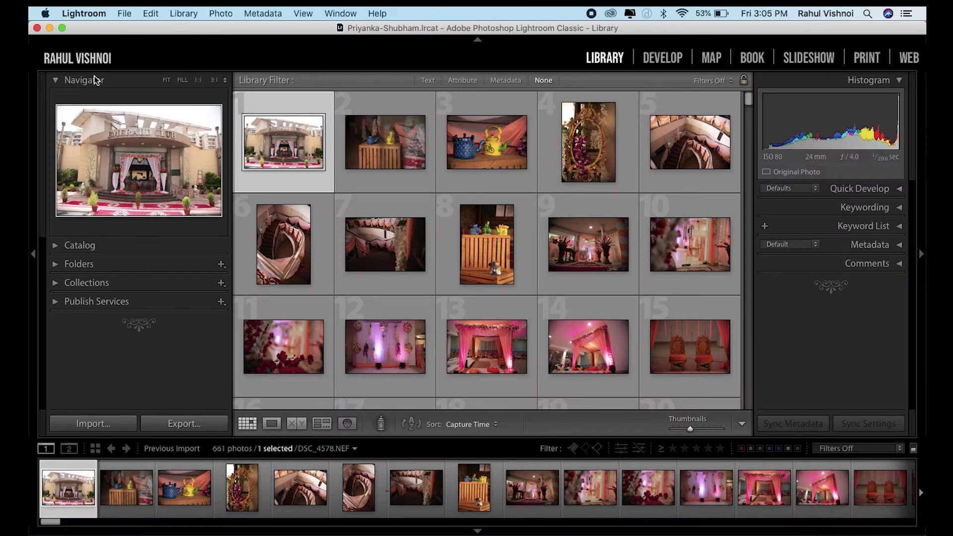
{"action": "key", "text": "e"}
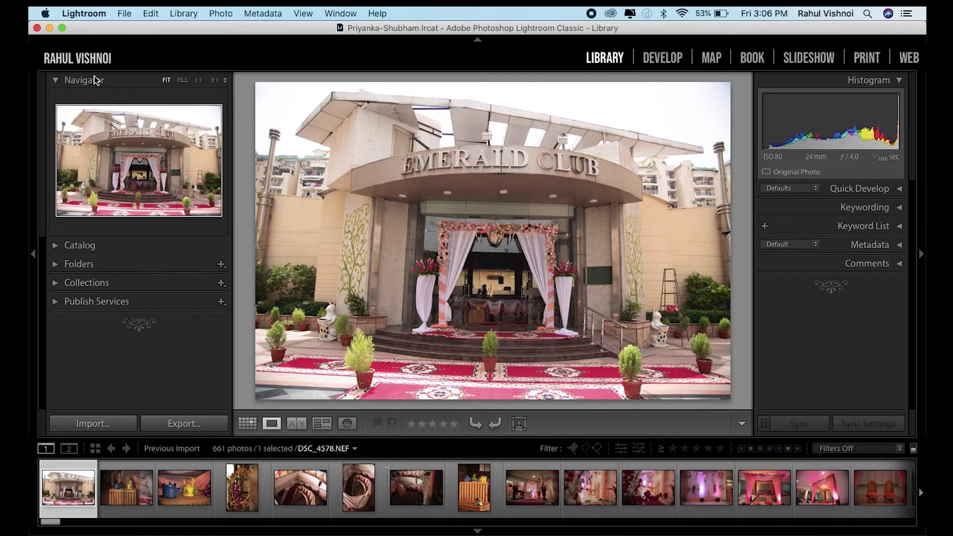
Compare the Emerald Club photo with the teapot-and-crate photo in Compare view.
{"action": "key", "text": "g"}
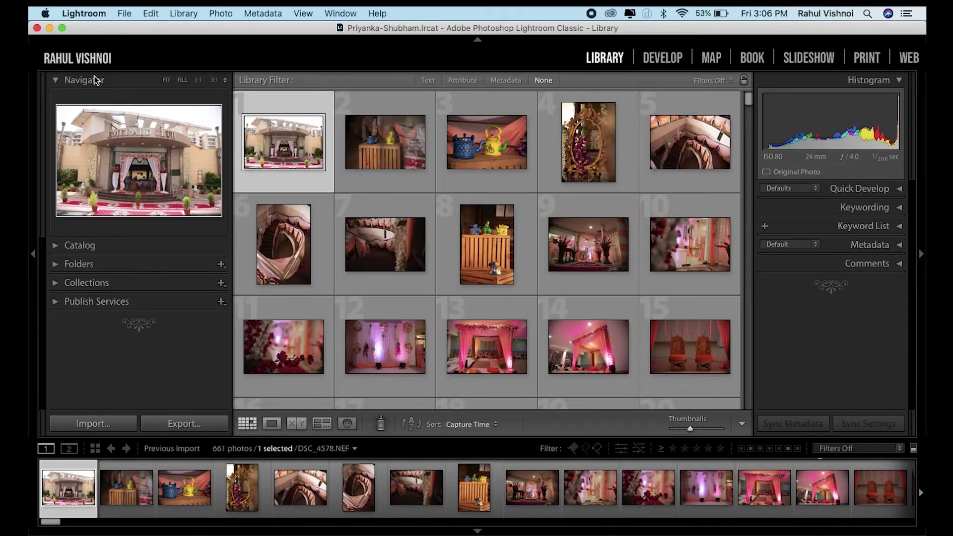
{"action": "key", "text": "c"}
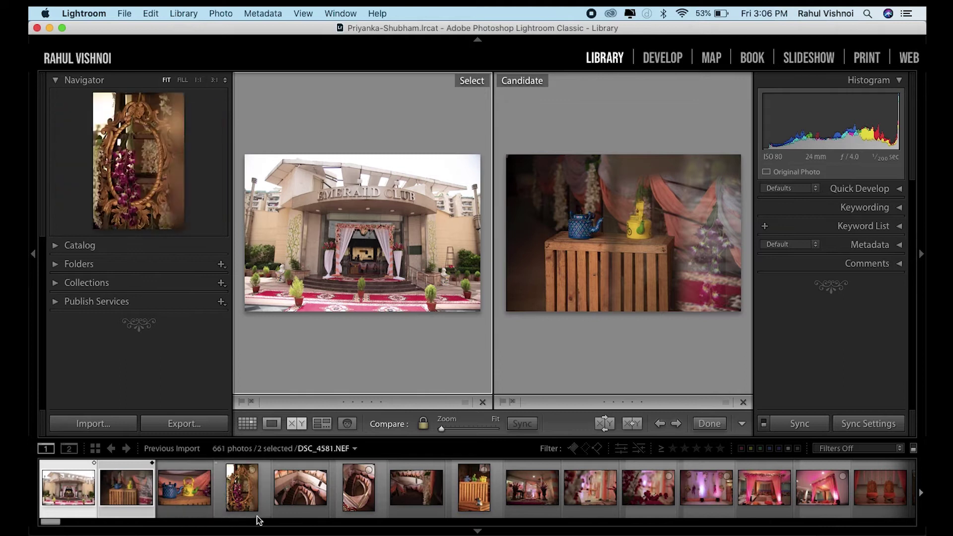
Compare two bride makeup photos with panels hidden at 1:1 on the eye.
{"action": "scroll", "coordinate": [238, 497], "scroll_direction": "right", "scroll_amount": 5}
{"action": "left_click", "coordinate": [406, 500]}
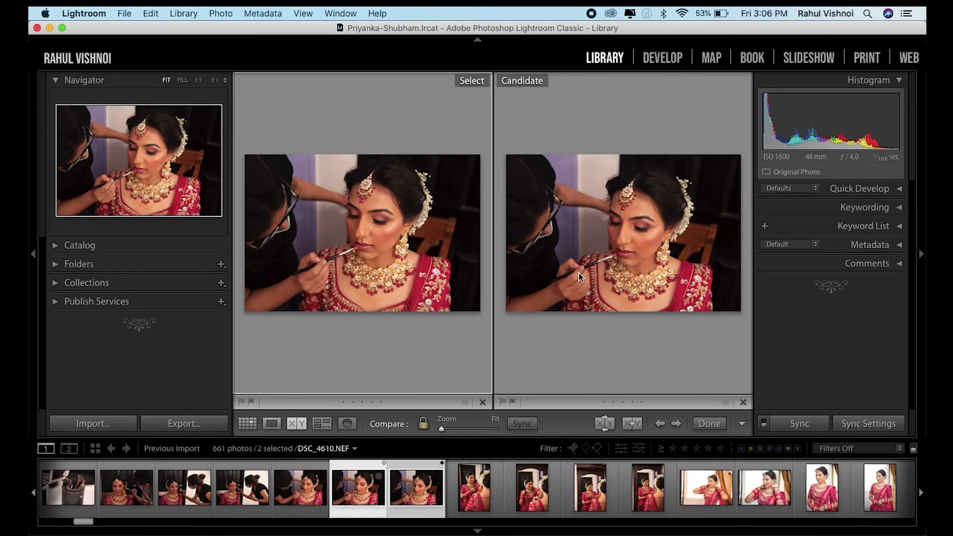
{"action": "key", "text": "shift+Tab"}
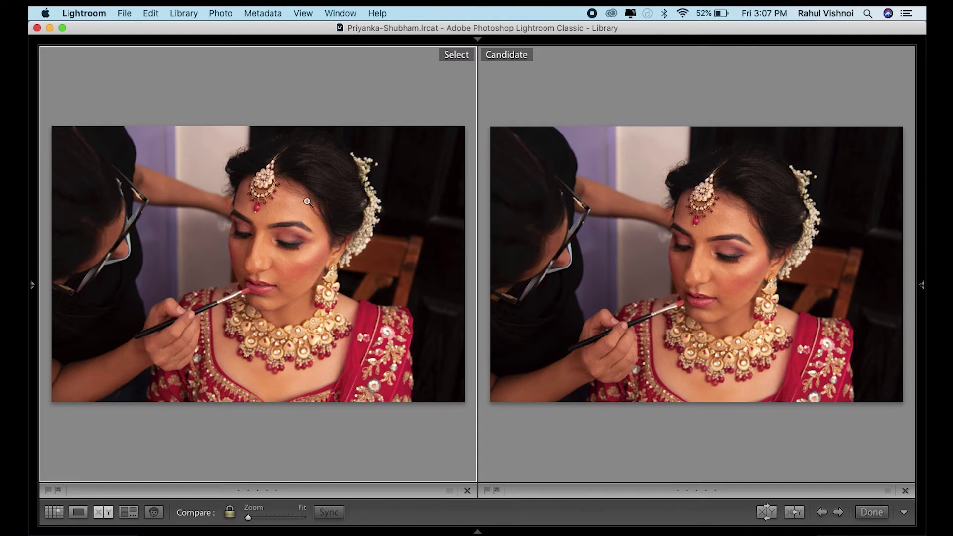
{"action": "left_click", "coordinate": [287, 246]}
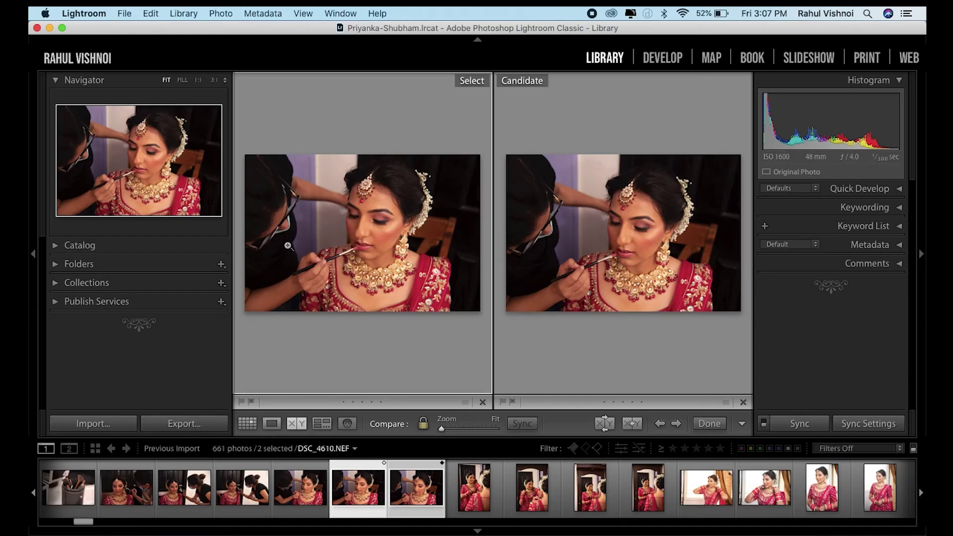
{"action": "key", "text": "n"}
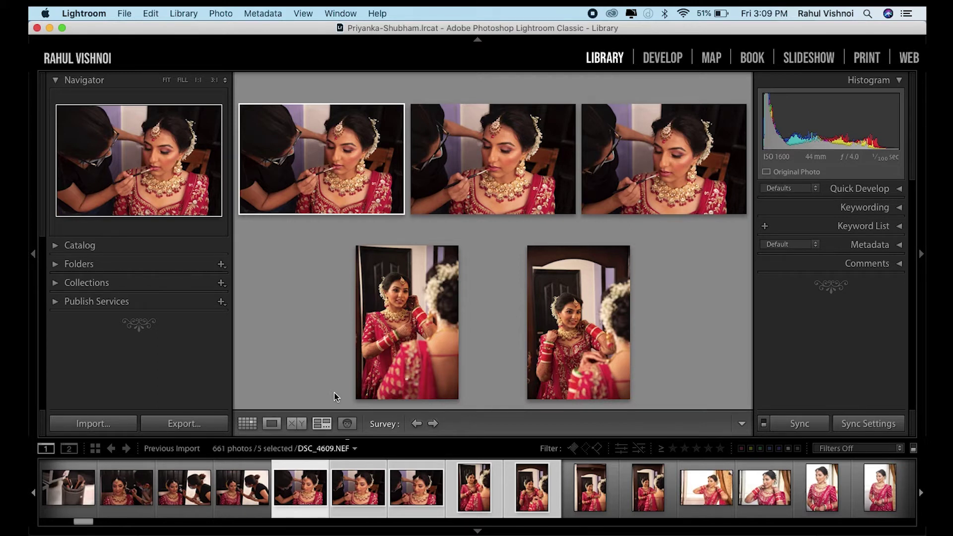
Open the Help menu with Cmd+Shift+/ from Survey view.
{"action": "key", "text": "super+shift+slash"}
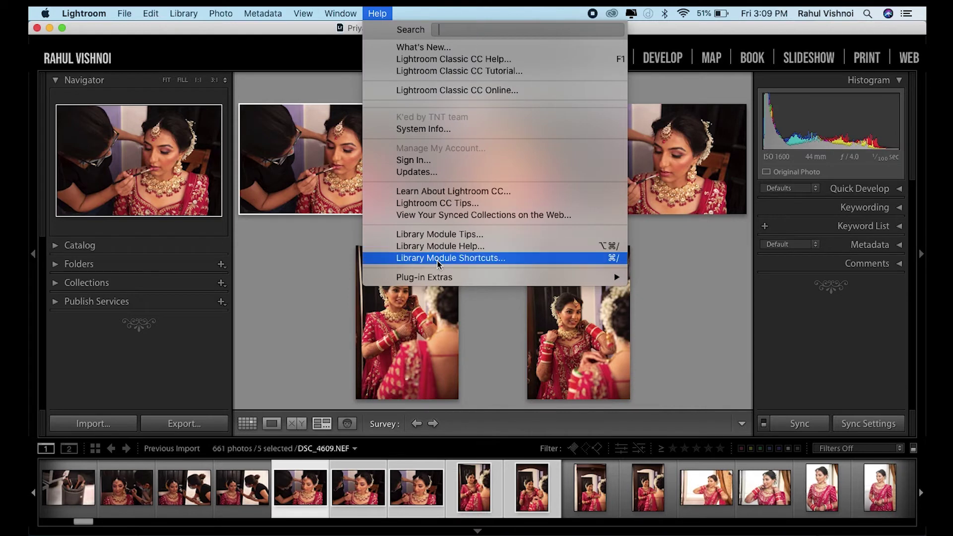
View the Library module shortcuts, then the Develop module shortcuts.
{"action": "left_click", "coordinate": [439, 258]}
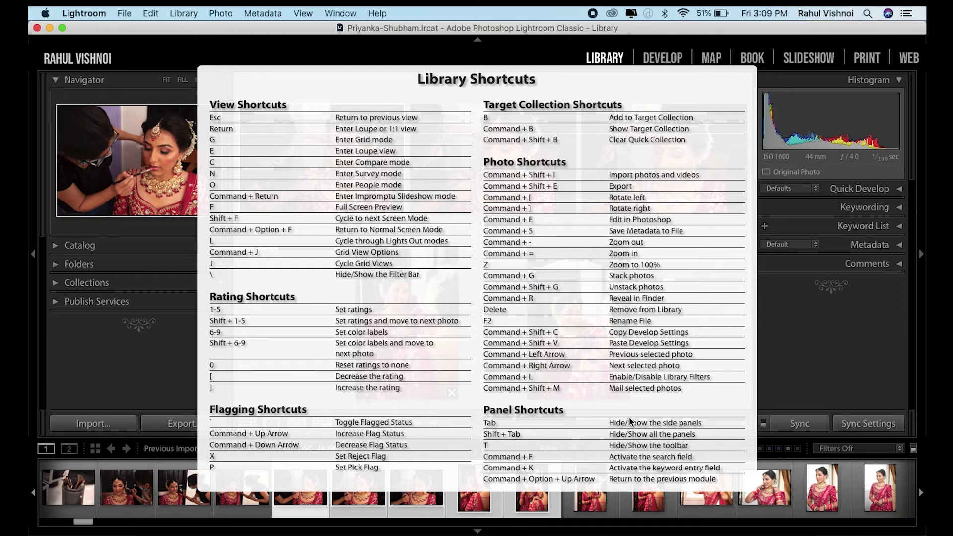
{"action": "left_click", "coordinate": [666, 66]}
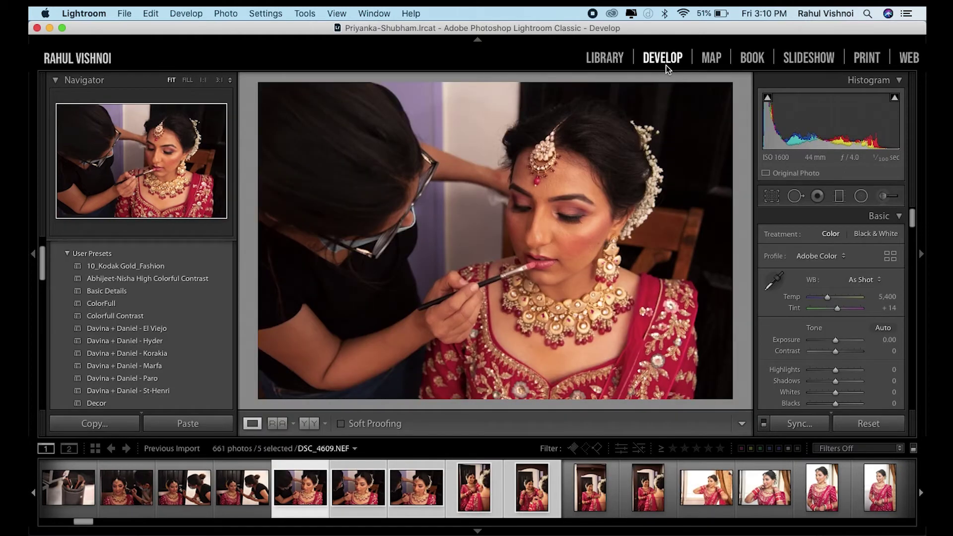
{"action": "left_click", "coordinate": [411, 13]}
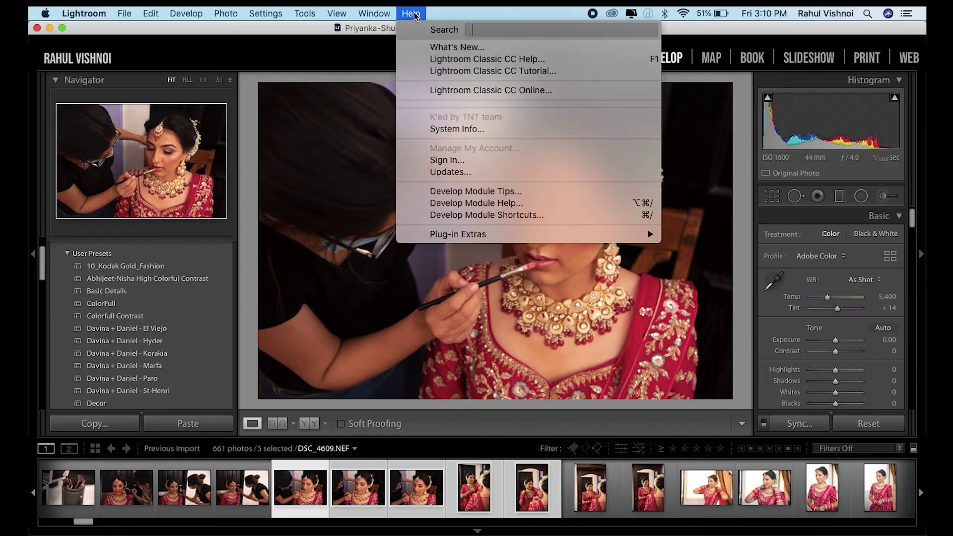
{"action": "left_click", "coordinate": [489, 215]}
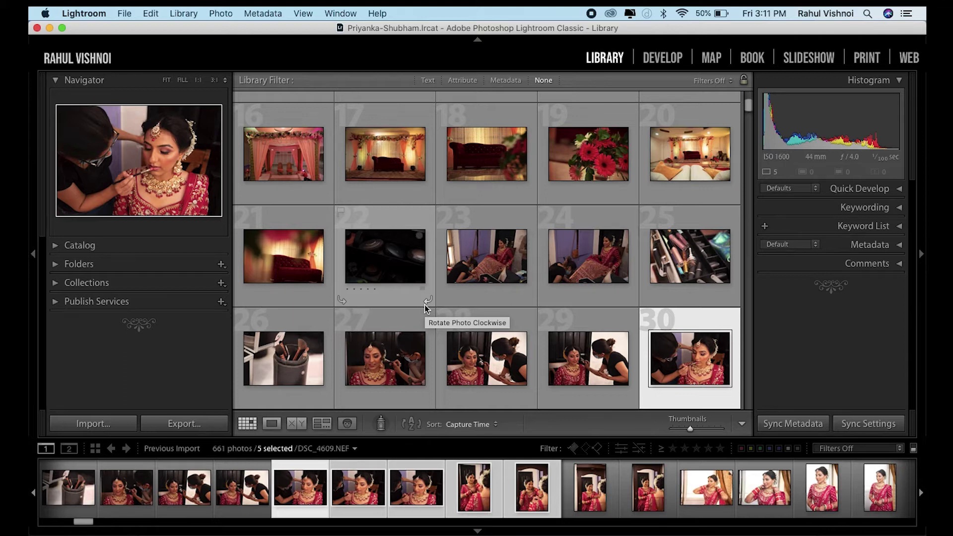
View DSC_4609.NEF in Loupe, cycle info overlays, and open Library View Options.
{"action": "key", "text": "e"}
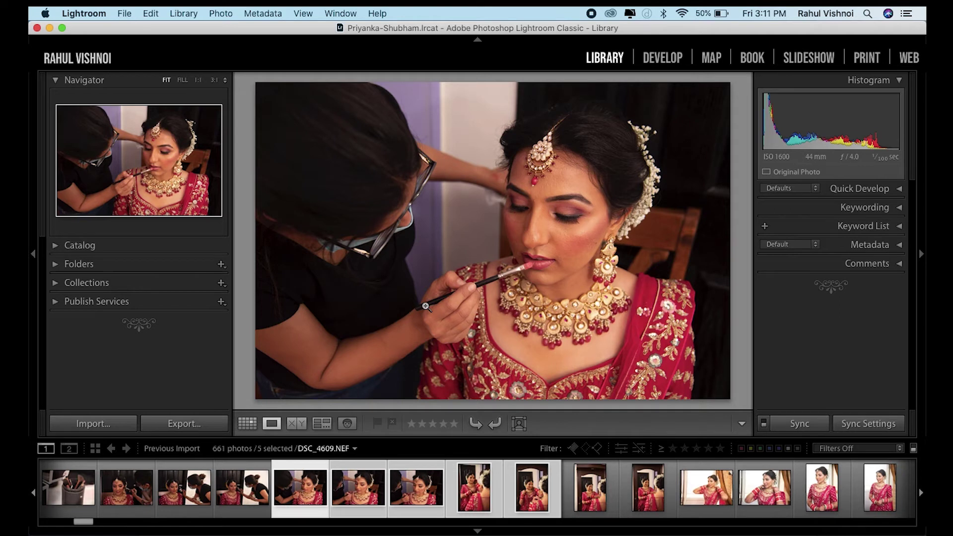
{"action": "key", "text": "i"}
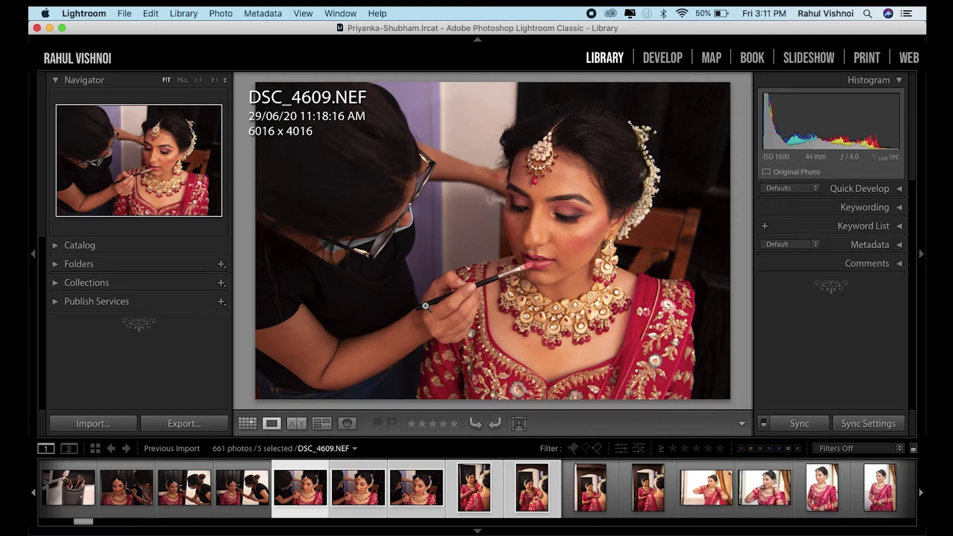
{"action": "key", "text": "i"}
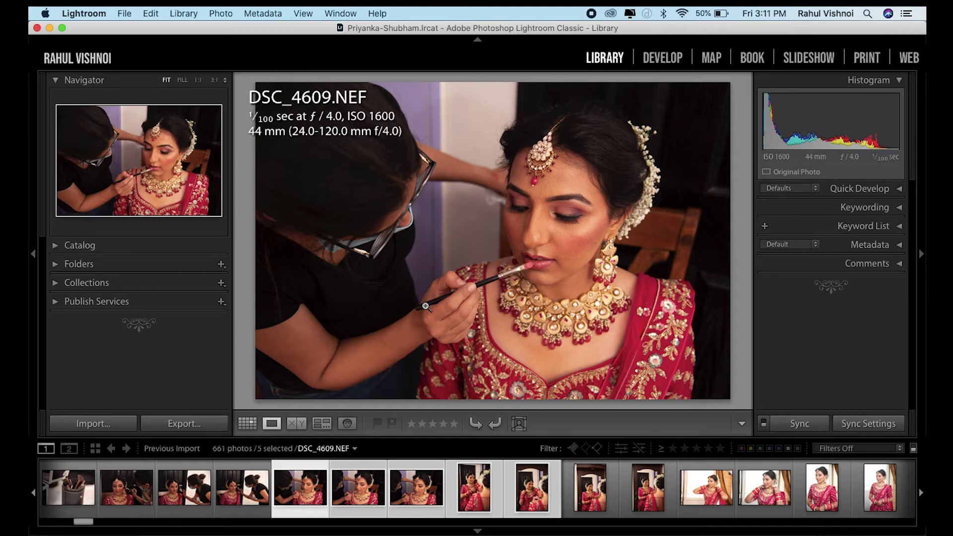
{"action": "key", "text": "i"}
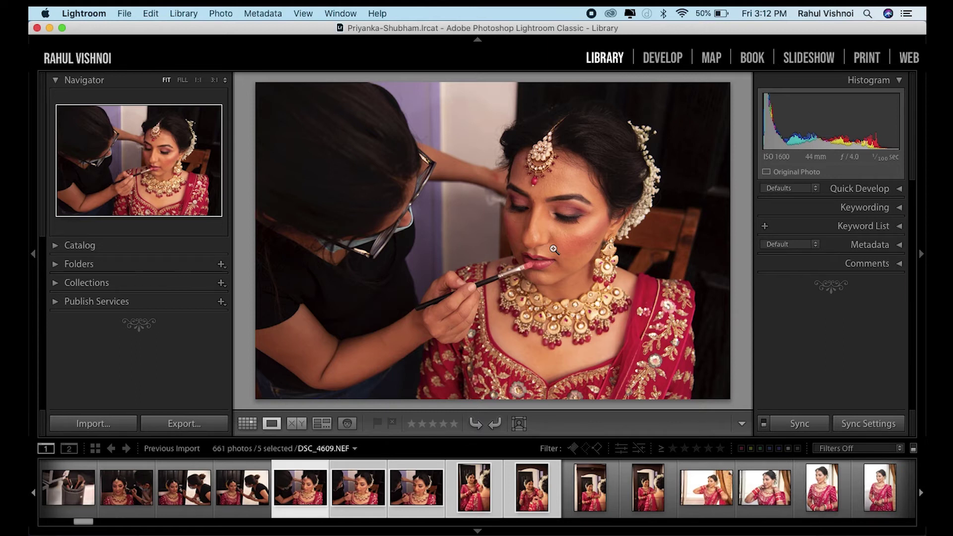
{"action": "key", "text": "super+j"}
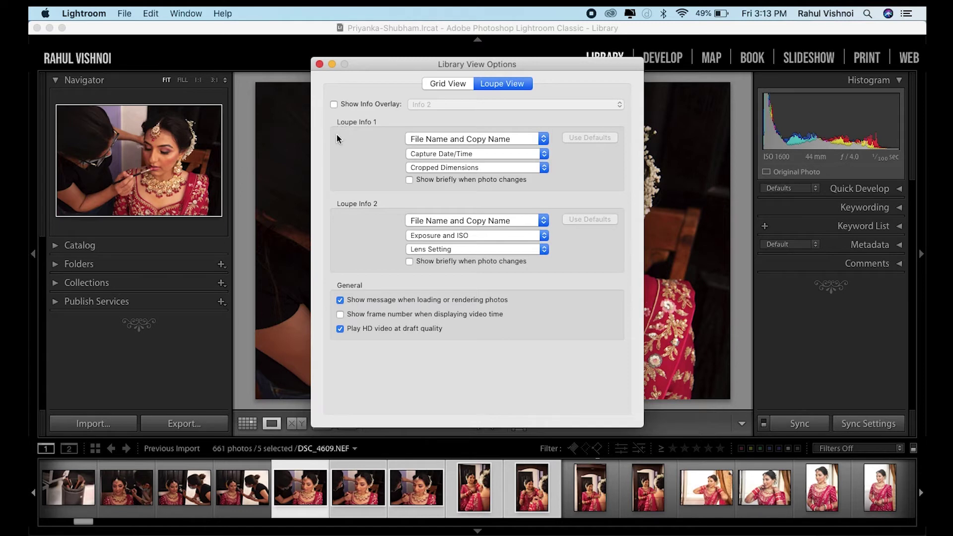
Set Loupe Info 1 lines to Camera, Common Photo Settings and File Name.
{"action": "left_click", "coordinate": [541, 140]}
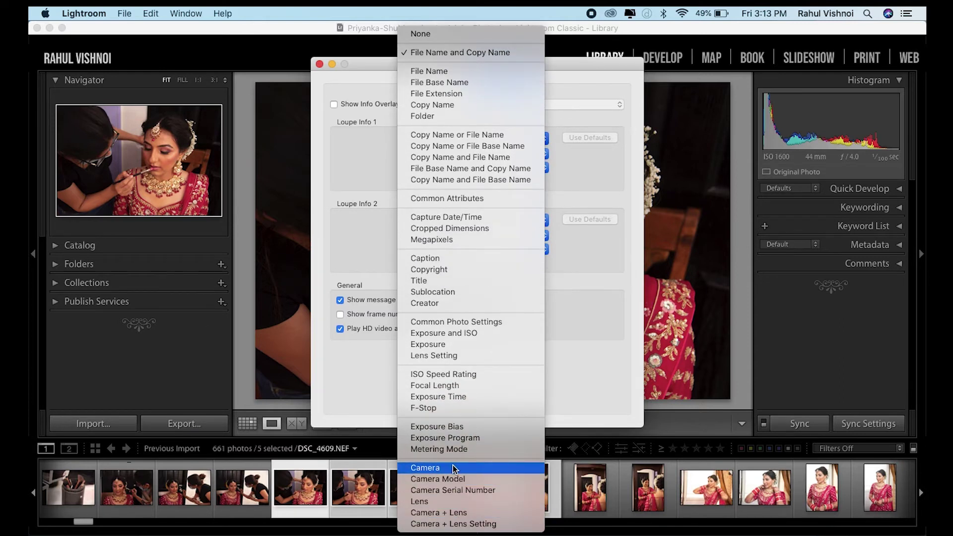
{"action": "left_click", "coordinate": [452, 467]}
{"action": "left_click", "coordinate": [544, 155]}
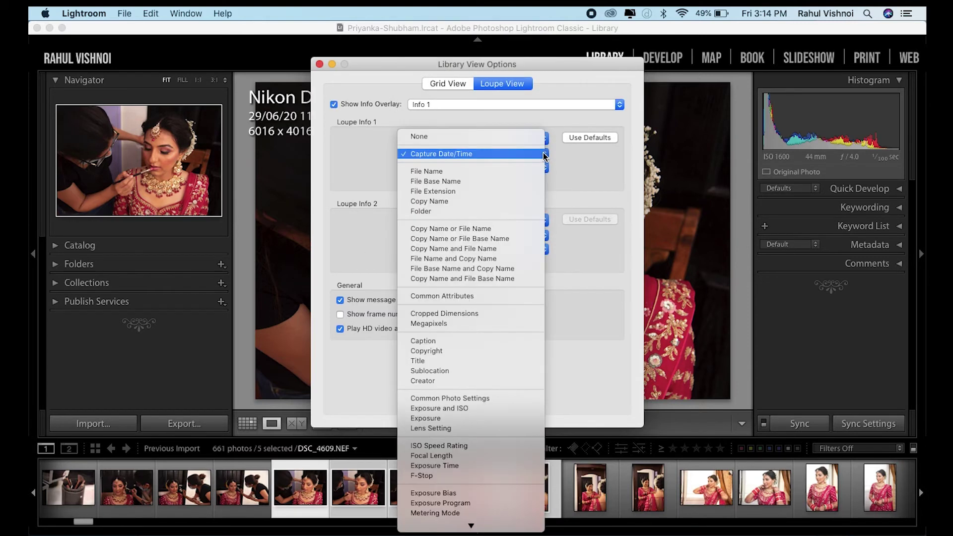
{"action": "left_click", "coordinate": [493, 400]}
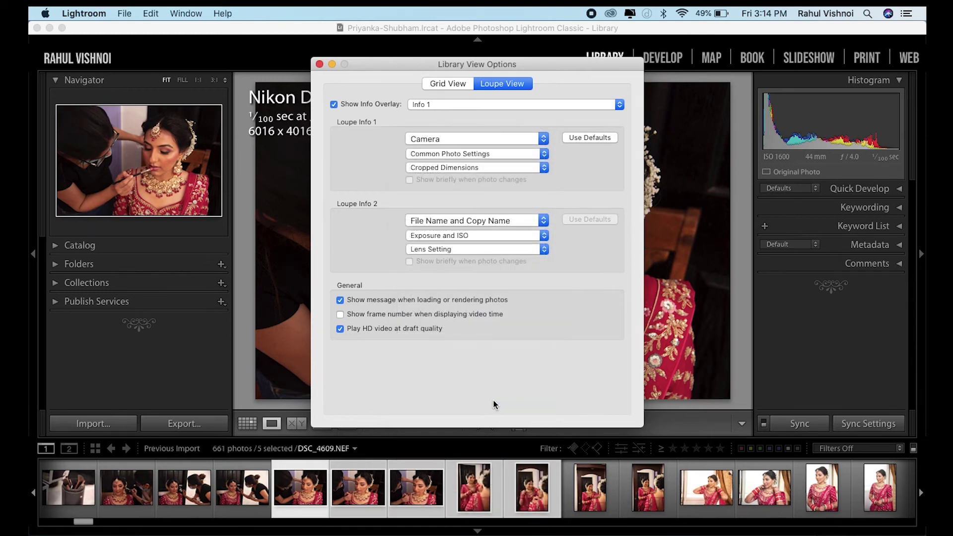
{"action": "left_click", "coordinate": [545, 169]}
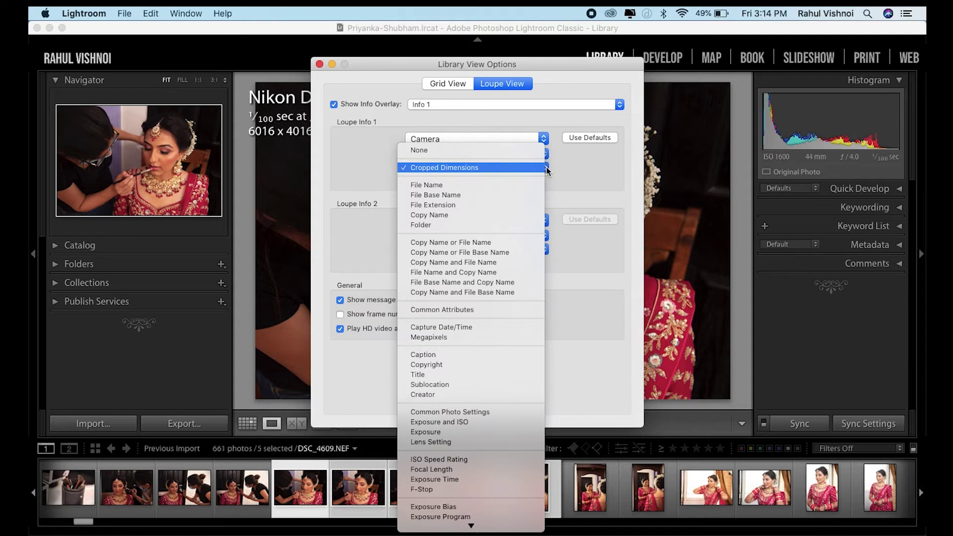
{"action": "left_click", "coordinate": [514, 185]}
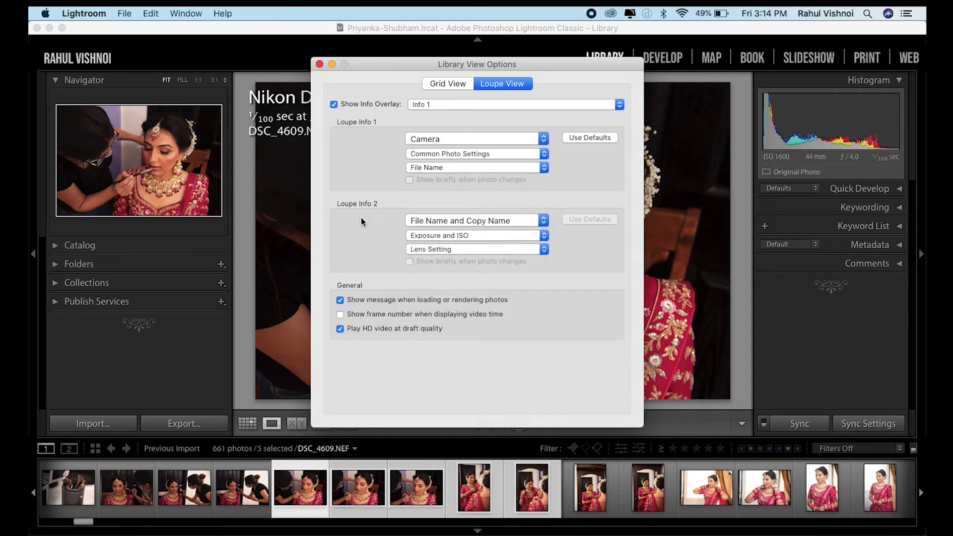
Set Loupe Info 2 lines to Capture Date/Time, Cropped Dimensions and Megapixels.
{"action": "left_click", "coordinate": [544, 221]}
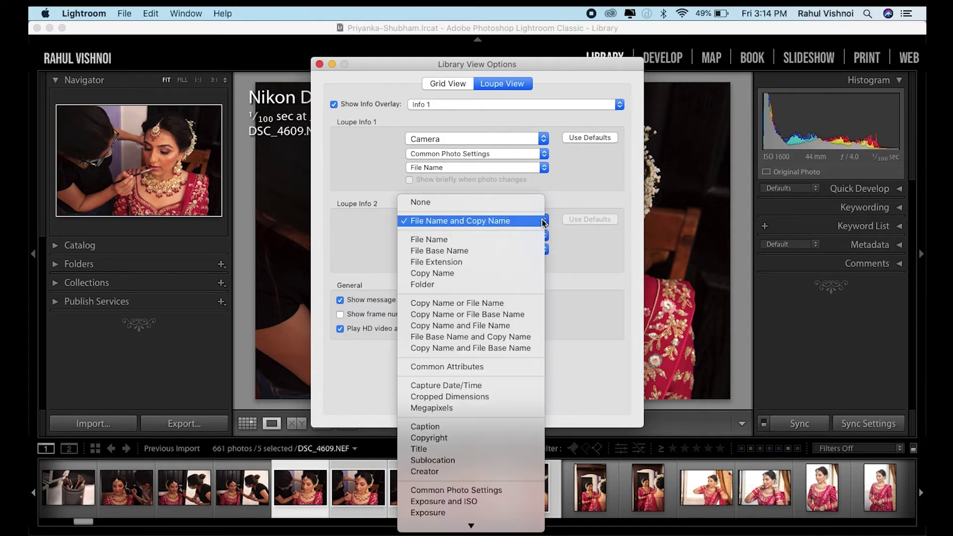
{"action": "left_click", "coordinate": [501, 385]}
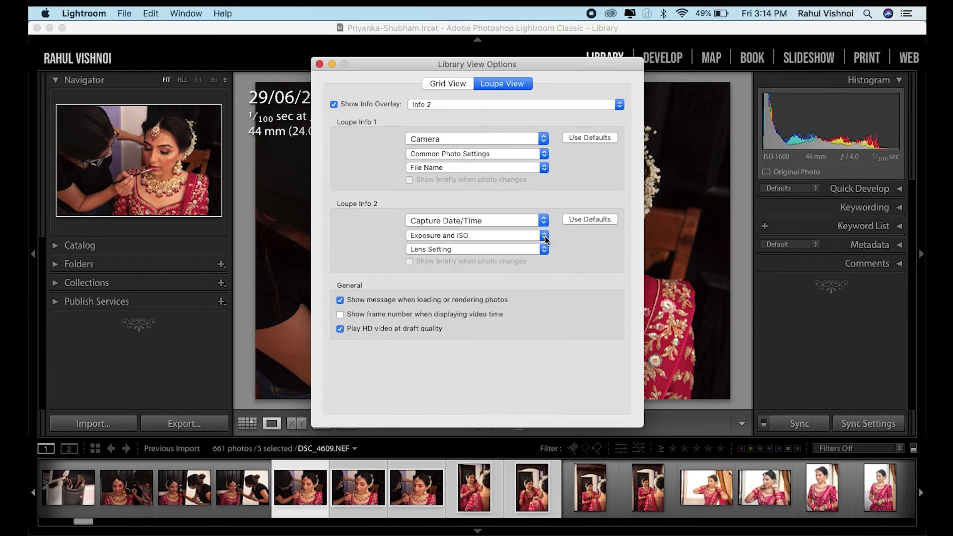
{"action": "left_click", "coordinate": [545, 236]}
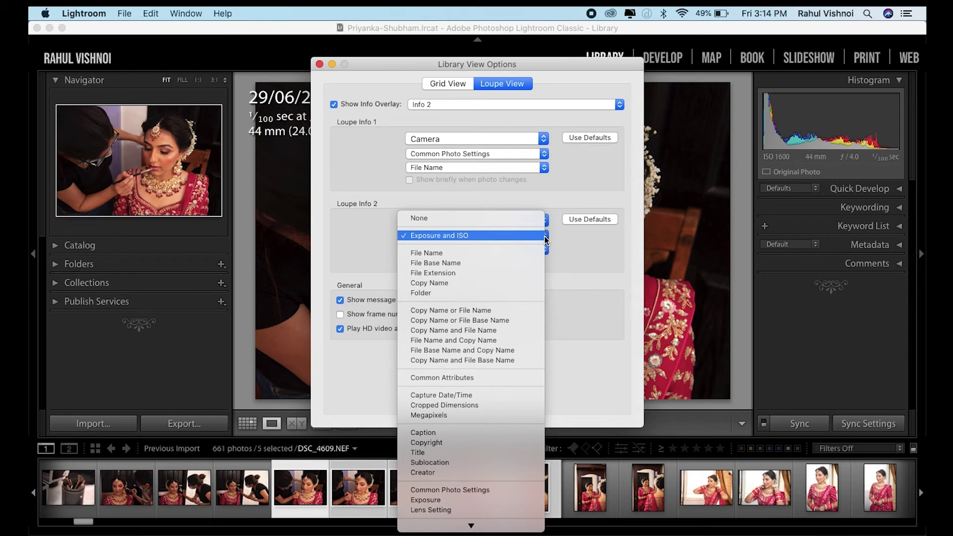
{"action": "left_click", "coordinate": [504, 405]}
{"action": "left_click", "coordinate": [496, 249]}
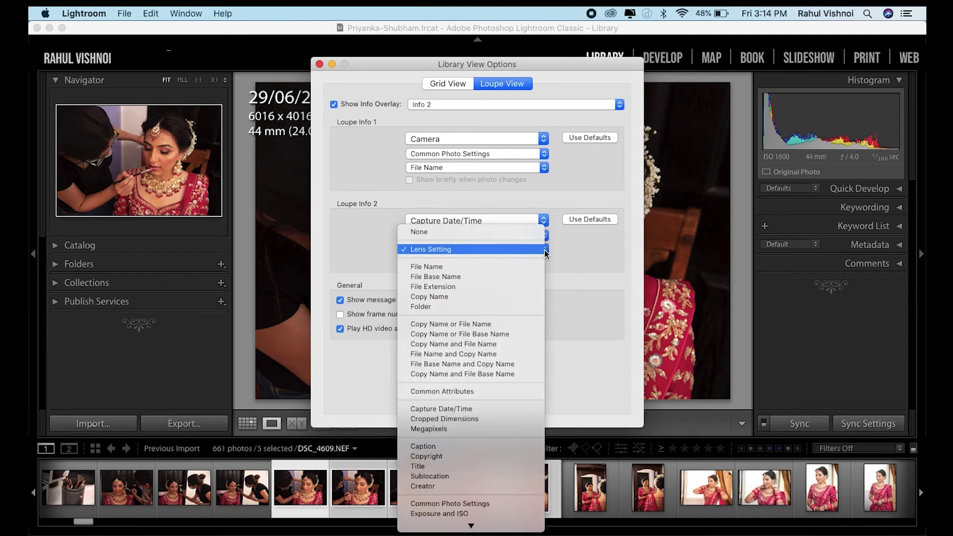
{"action": "left_click", "coordinate": [482, 428]}
{"action": "left_click", "coordinate": [320, 64]}
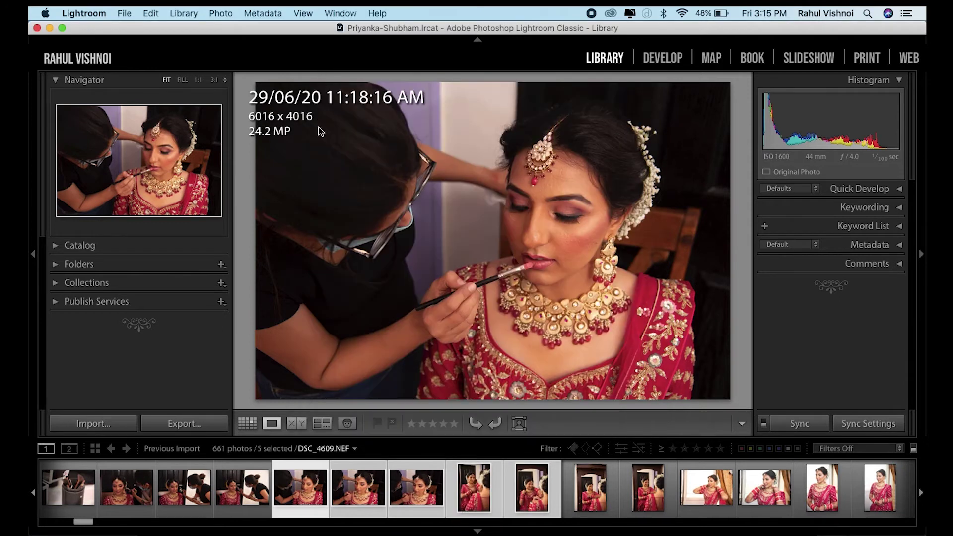
Cycle the loupe info overlays, switch to the Grid view, and bring up Library View Options.
{"action": "key", "text": "i"}
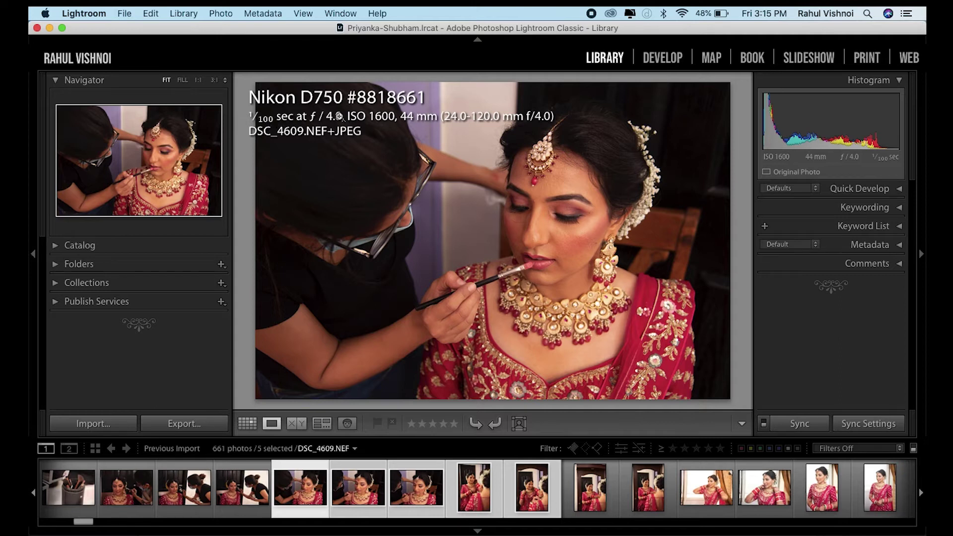
{"action": "key", "text": "i"}
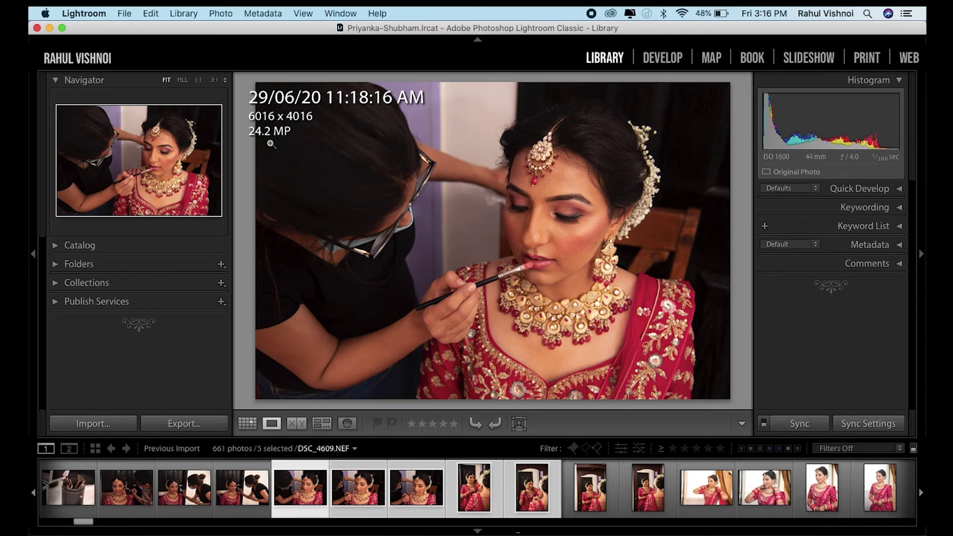
{"action": "key", "text": "g"}
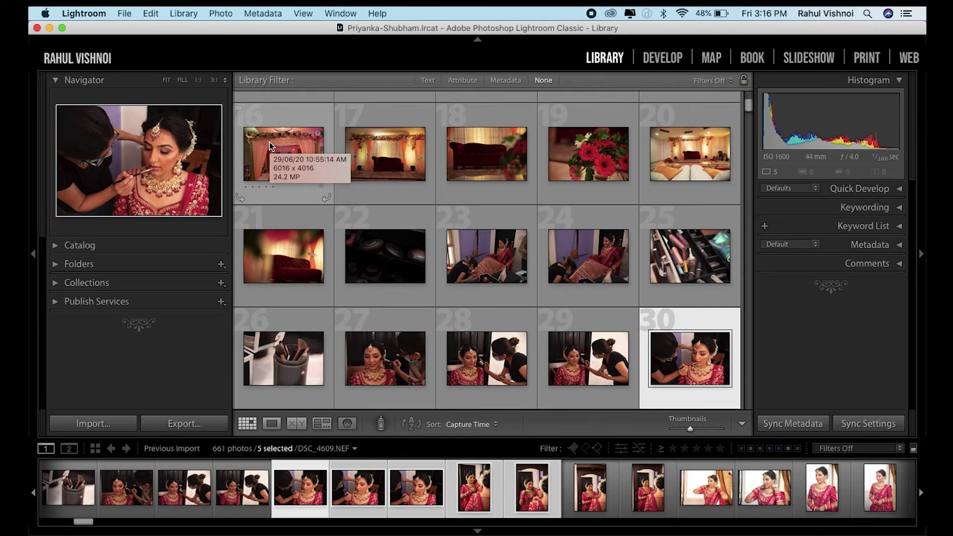
{"action": "key", "text": "super+j"}
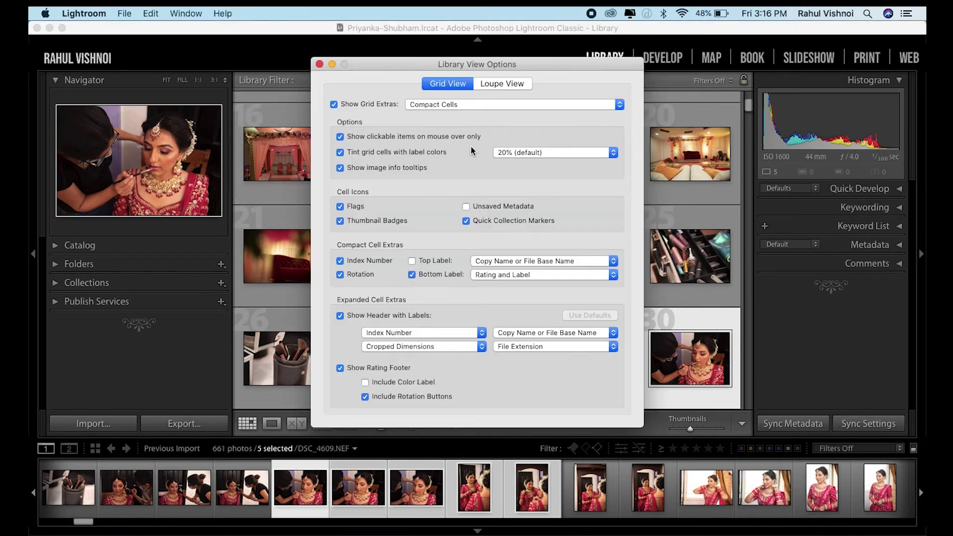
Keep Compact Cells for grid extras, close the view options, and select only DSC_4608.
{"action": "left_click", "coordinate": [503, 105]}
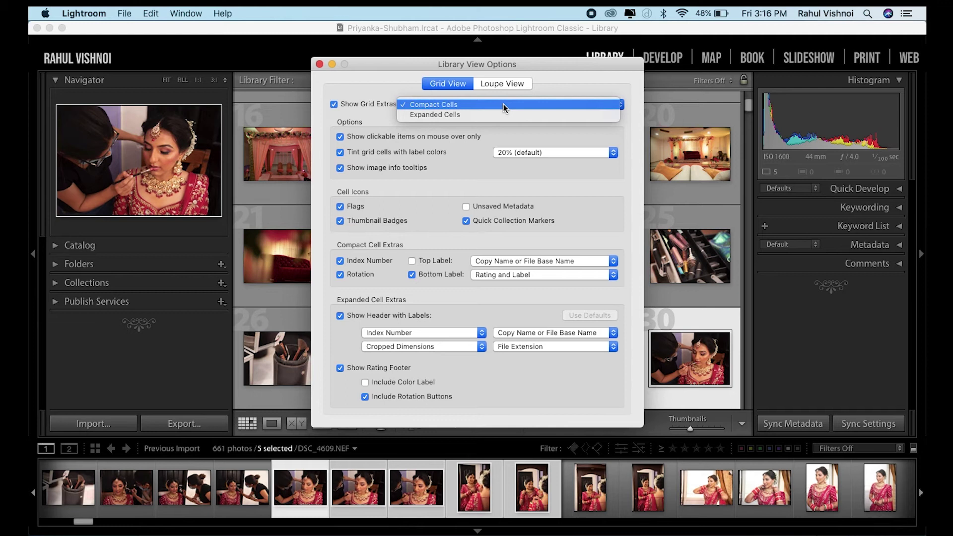
{"action": "left_click", "coordinate": [503, 105]}
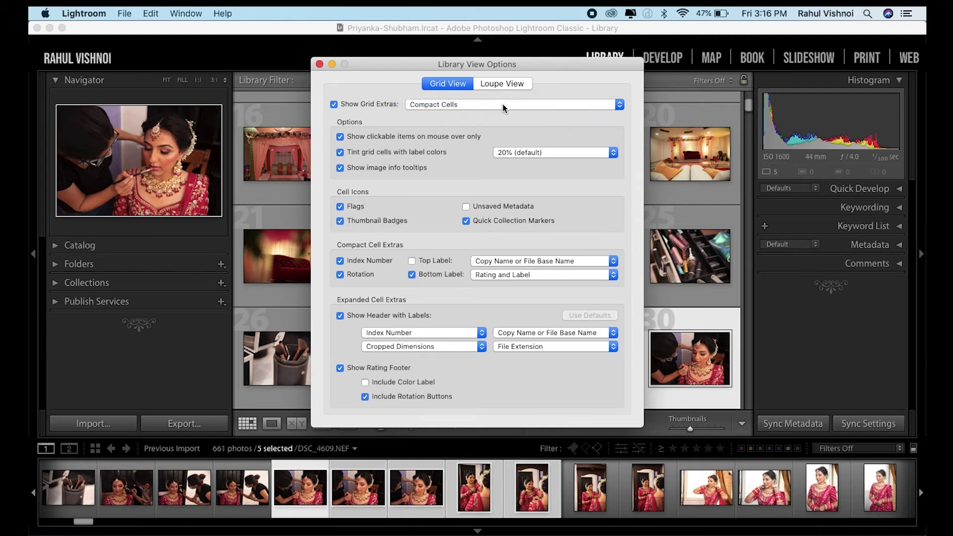
{"action": "key", "text": "Escape"}
{"action": "left_click", "coordinate": [256, 496]}
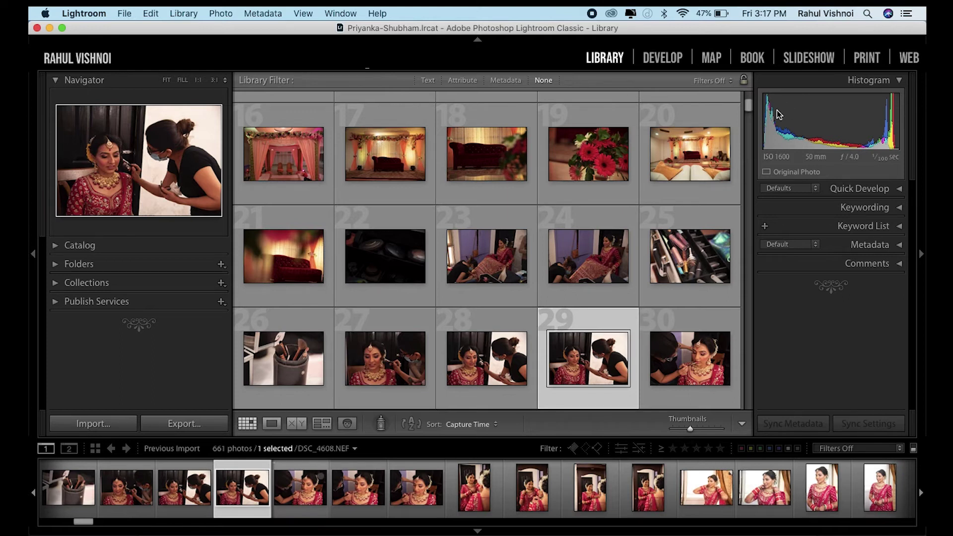
Open the Identity Plate Editor and keep Bebas Neue as the plate typeface.
{"action": "left_click", "coordinate": [74, 15]}
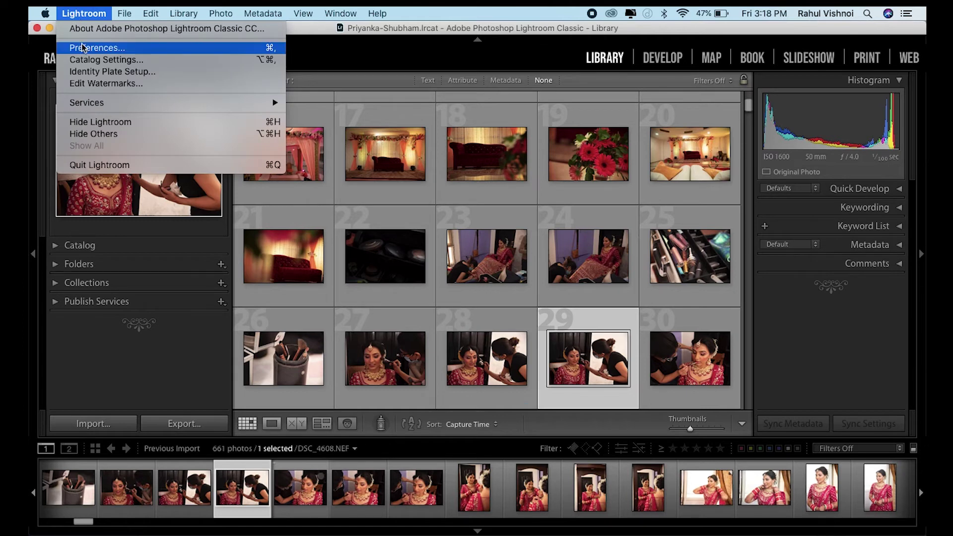
{"action": "left_click", "coordinate": [81, 74]}
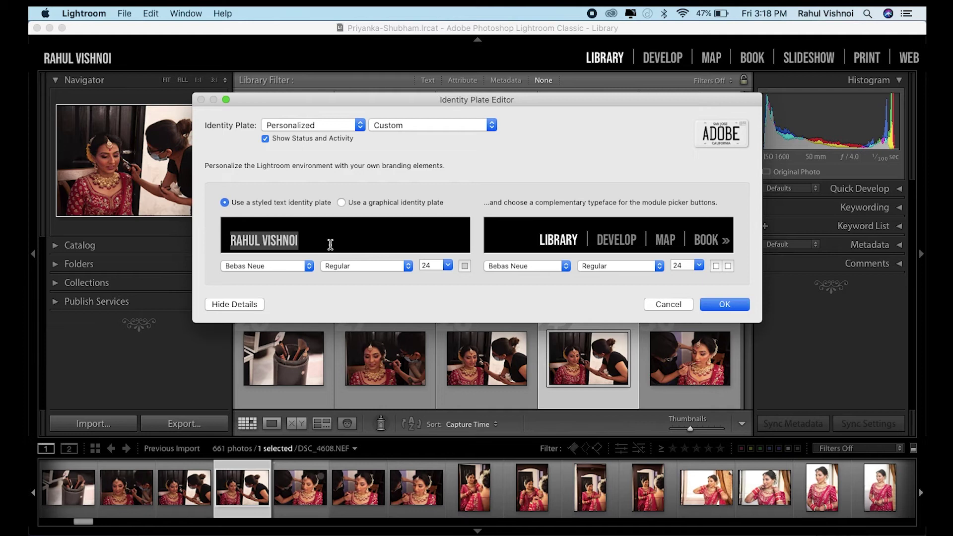
{"action": "left_click", "coordinate": [448, 266]}
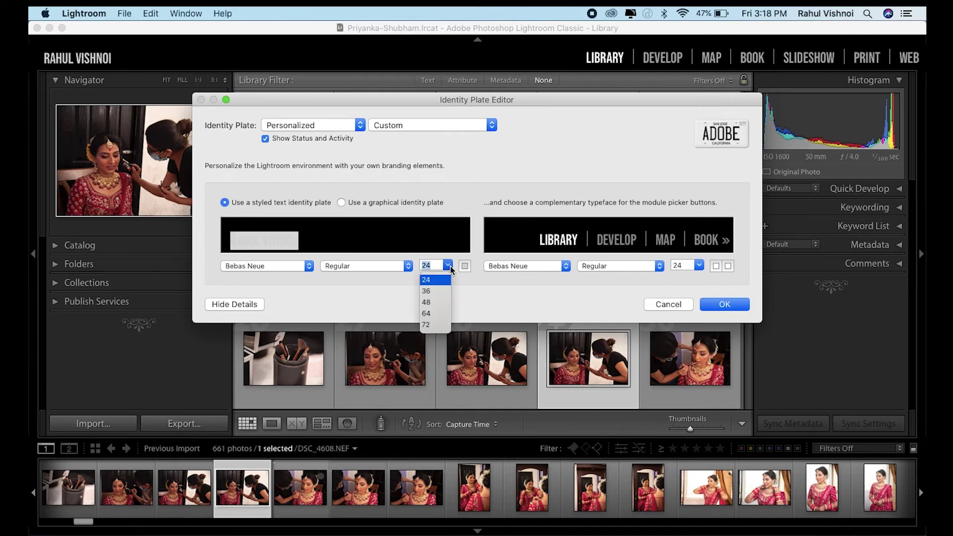
{"action": "left_click", "coordinate": [309, 266]}
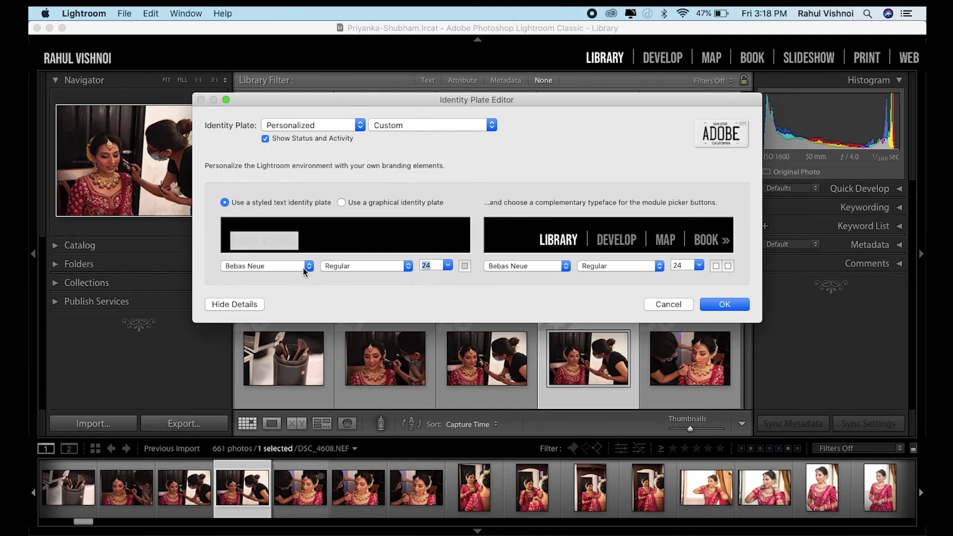
{"action": "left_click", "coordinate": [308, 266]}
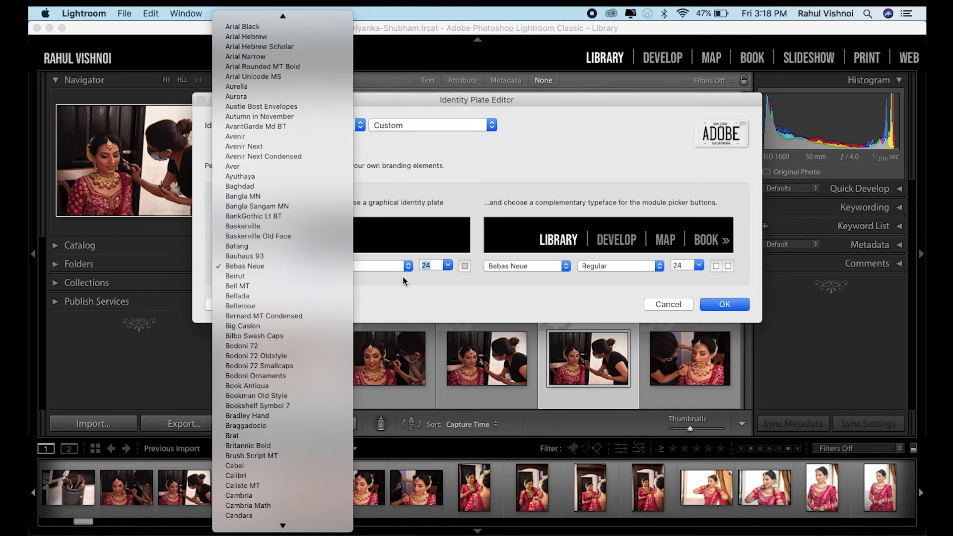
{"action": "left_click", "coordinate": [385, 242]}
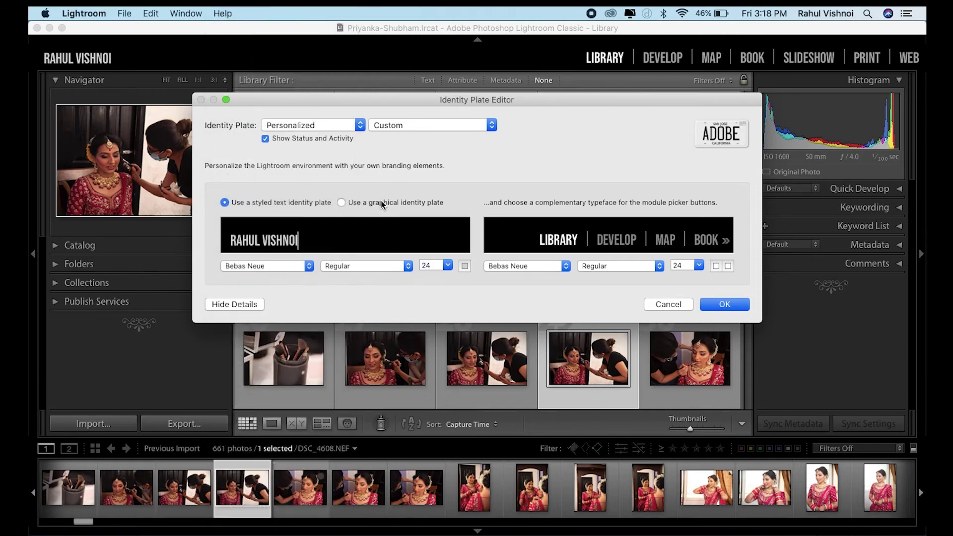
Apply a graphical identity plate from Desktop/DO-NOT-TOUCH/Logo/NewLogo-Lightroom.png, then reopen the editor.
{"action": "left_click", "coordinate": [341, 202]}
{"action": "left_click", "coordinate": [248, 265]}
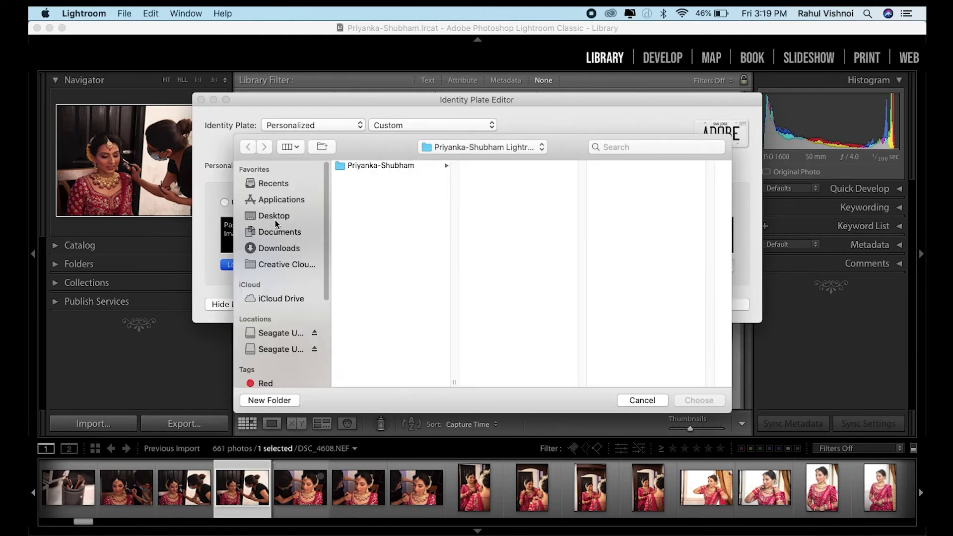
{"action": "left_click", "coordinate": [274, 216]}
{"action": "left_click", "coordinate": [373, 169]}
{"action": "key", "text": "Right"}
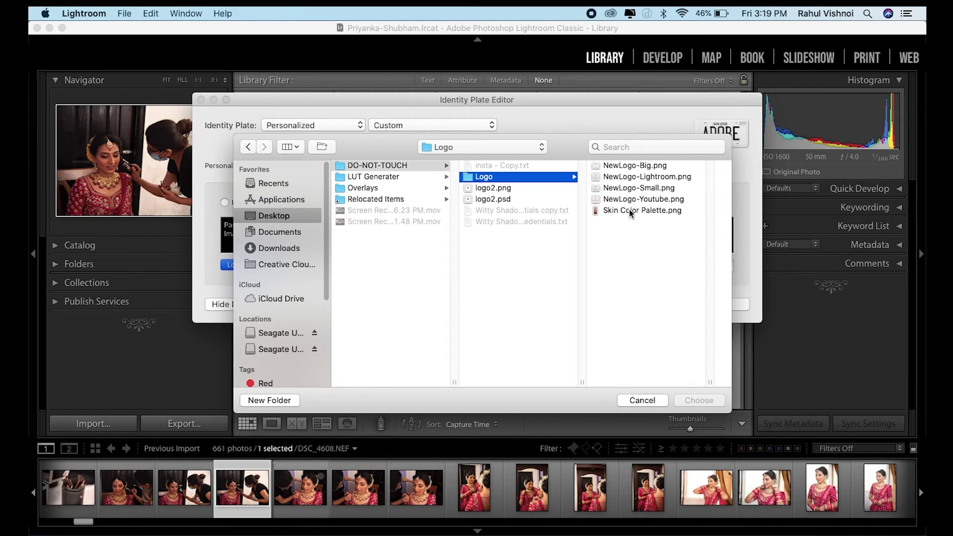
{"action": "left_click", "coordinate": [643, 199]}
{"action": "left_click", "coordinate": [647, 176]}
{"action": "left_click", "coordinate": [698, 400]}
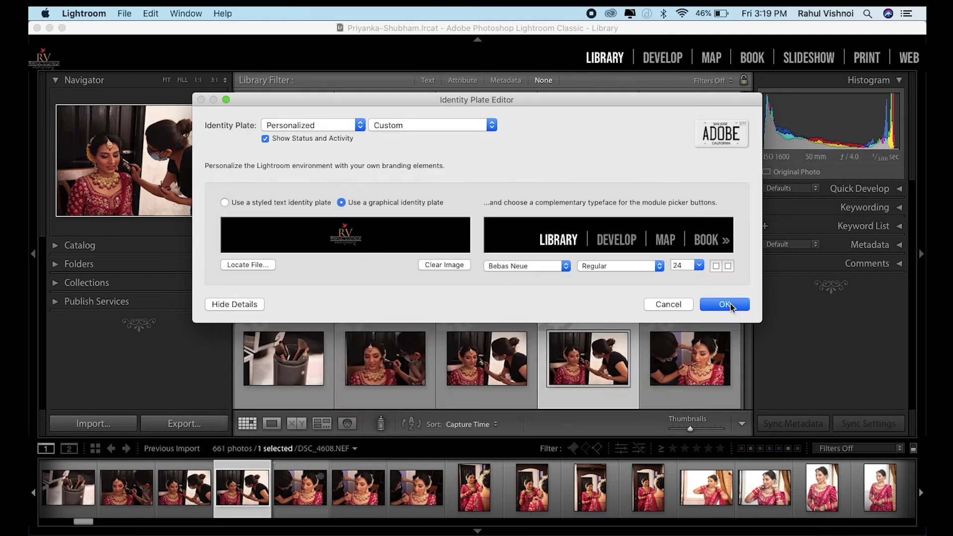
{"action": "left_click", "coordinate": [726, 304]}
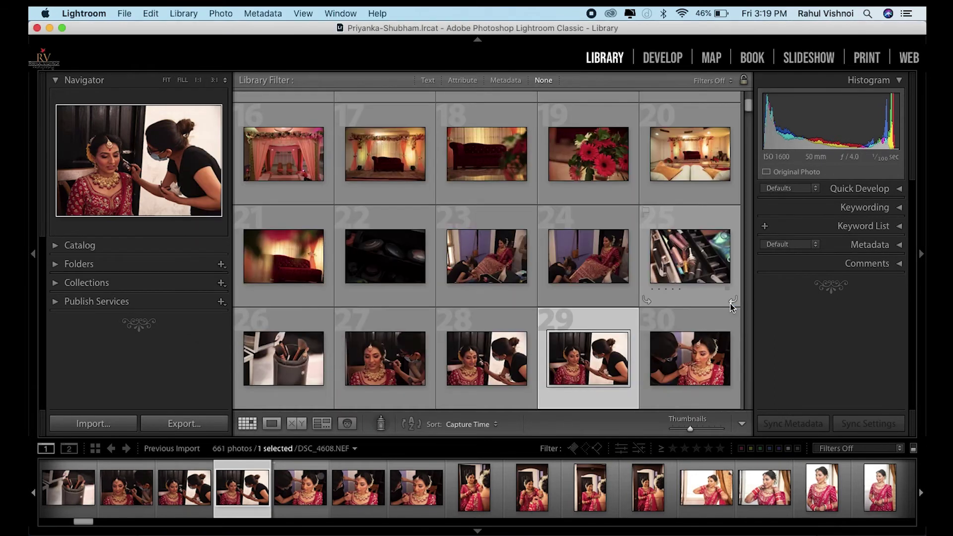
{"action": "left_click", "coordinate": [44, 74]}
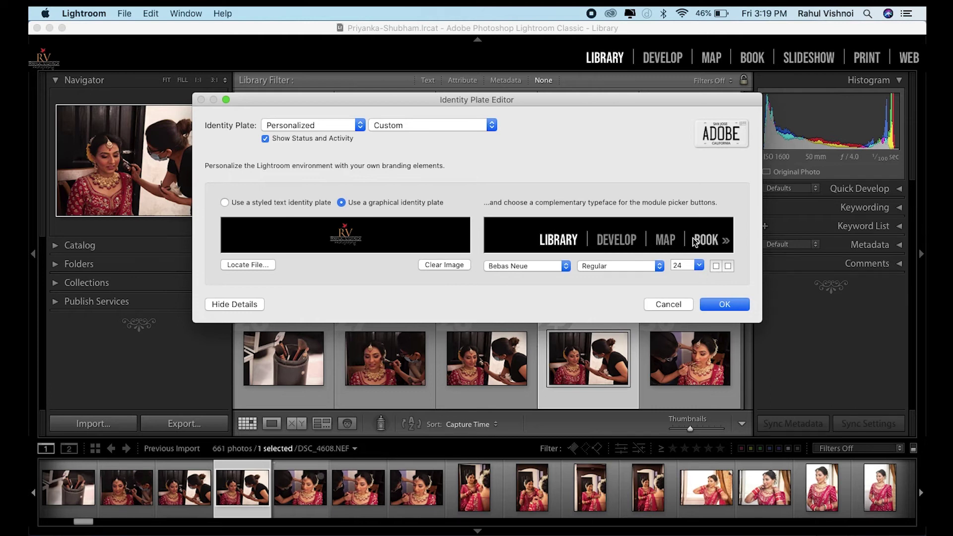
Save the logo plate as preset 'RVP-2 Indentity Plate', then load the 'RVP Identity Plate' preset.
{"action": "left_click", "coordinate": [494, 127]}
{"action": "left_click", "coordinate": [398, 162]}
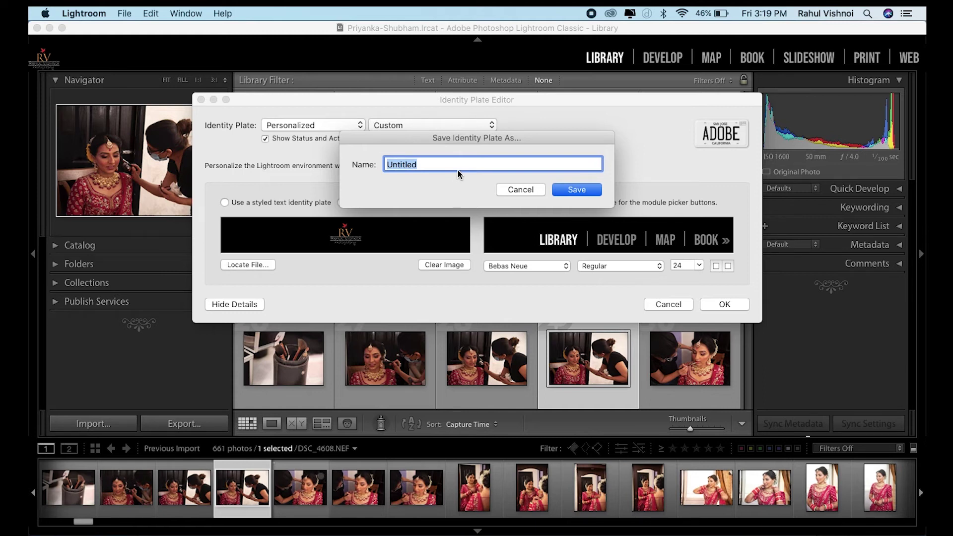
{"action": "type", "text": "RVP-2 Indentity Plate"}
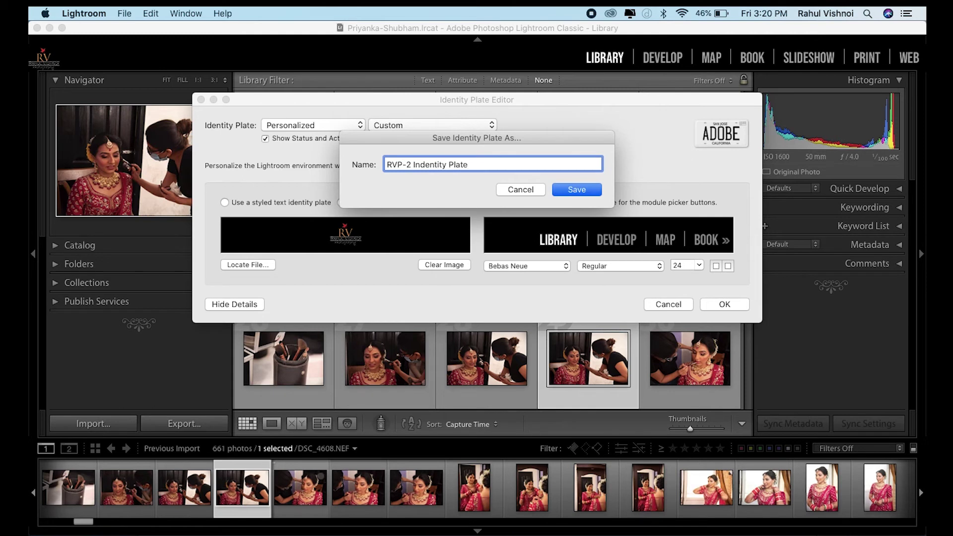
{"action": "left_click", "coordinate": [573, 192]}
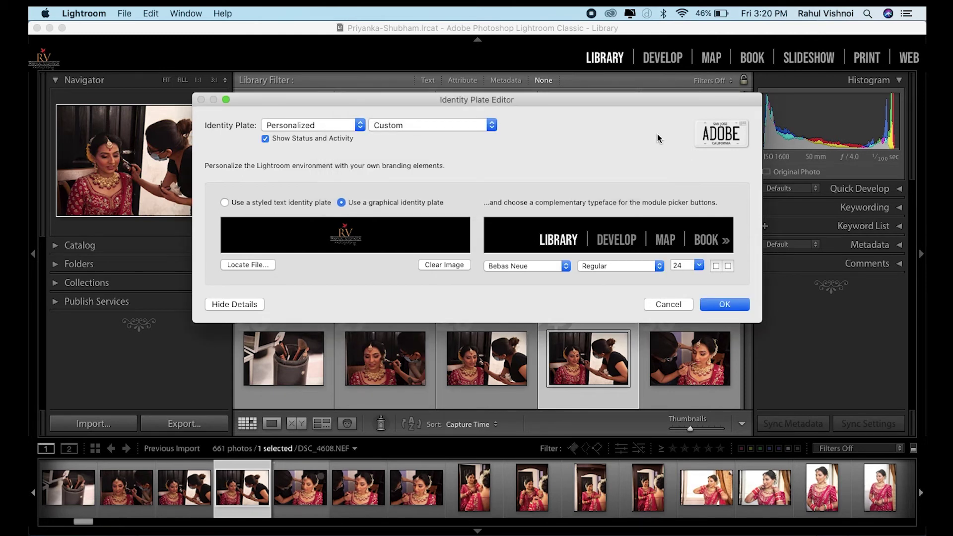
{"action": "left_click", "coordinate": [491, 128]}
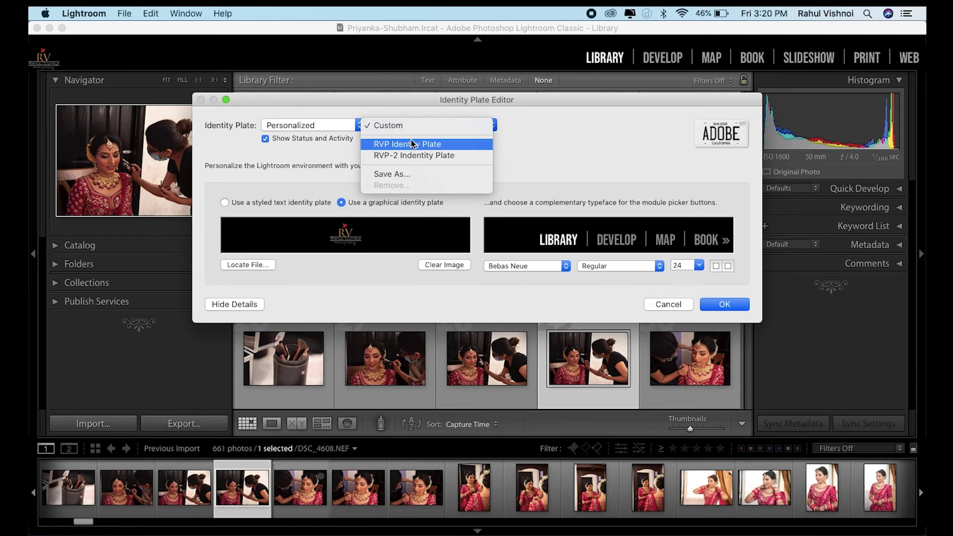
{"action": "left_click", "coordinate": [397, 145]}
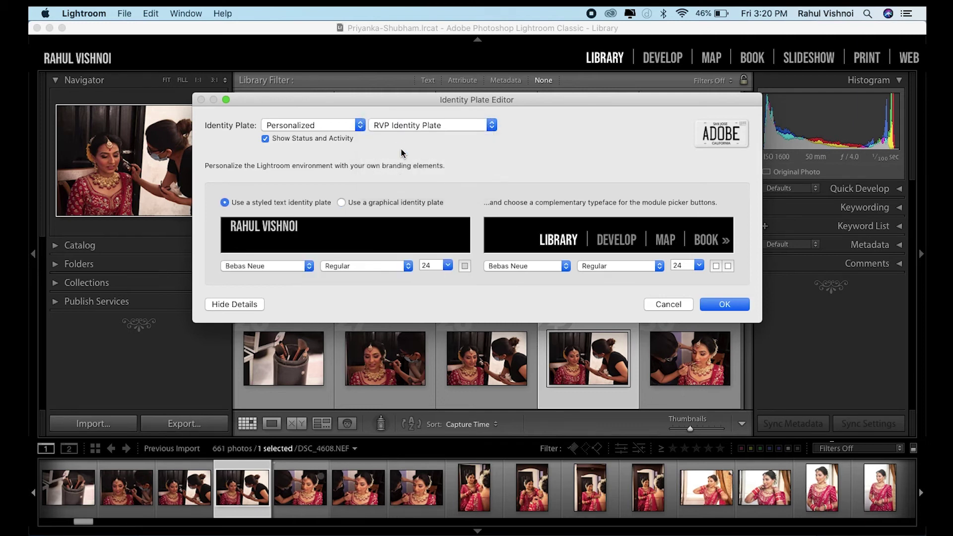
Confirm the Identity Plate Editor so the RVP styled-text plate appears in the header.
{"action": "left_click", "coordinate": [735, 305]}
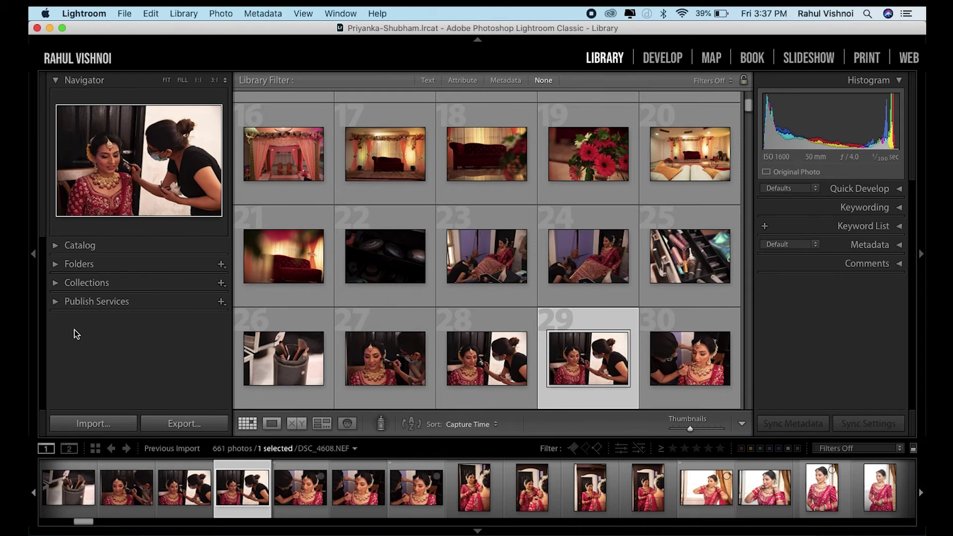
In Preferences > Interface, set Panel End Marks to Small Flourish and reopen the end marks list.
{"action": "left_click", "coordinate": [91, 15]}
{"action": "left_click", "coordinate": [107, 48]}
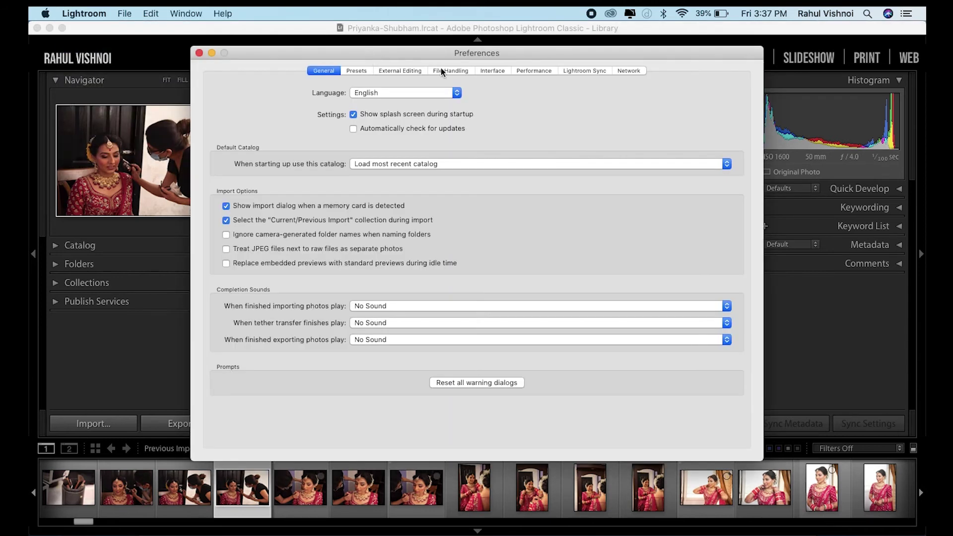
{"action": "left_click", "coordinate": [486, 71]}
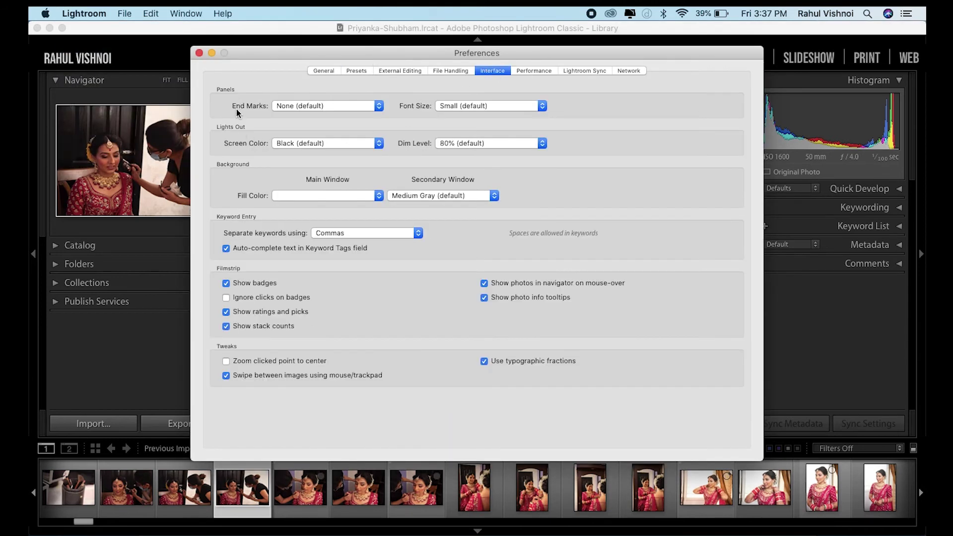
{"action": "left_click", "coordinate": [312, 108]}
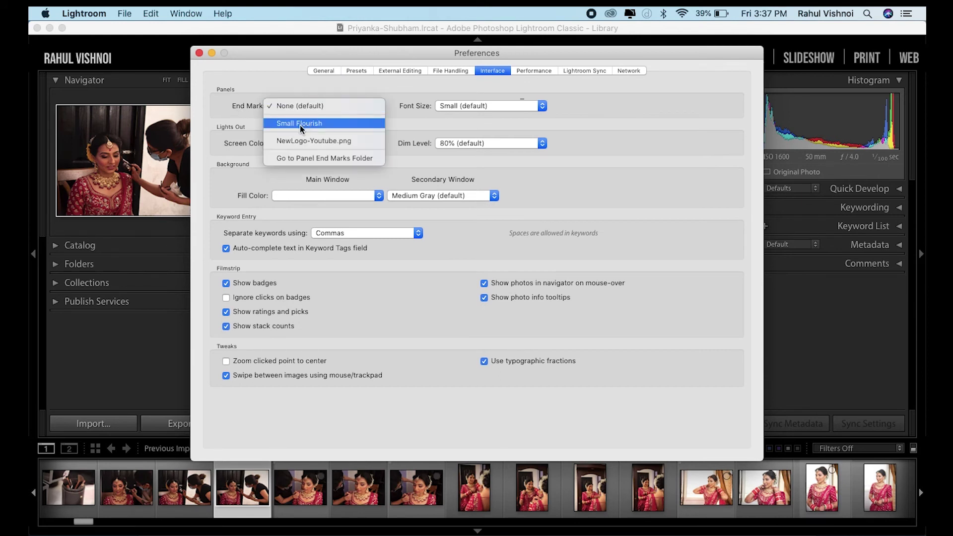
{"action": "left_click", "coordinate": [300, 125]}
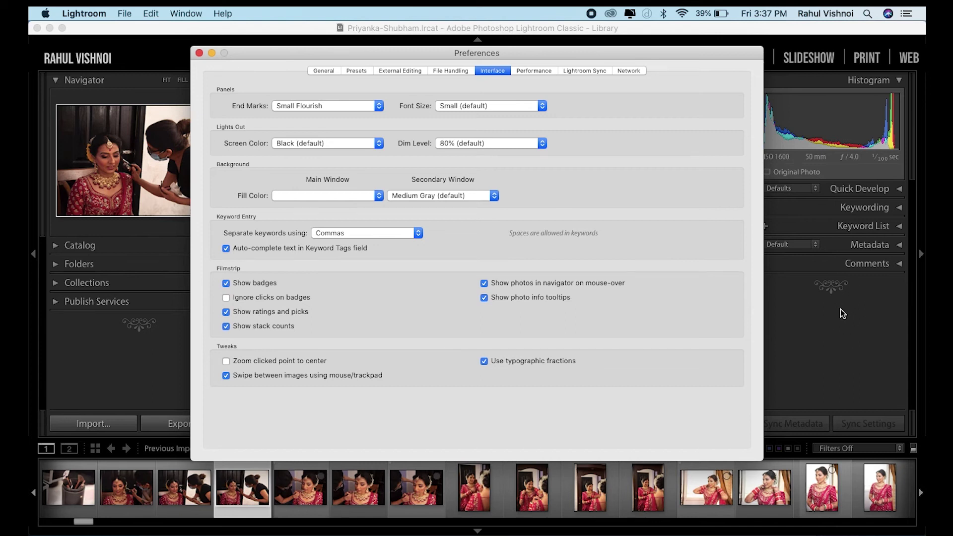
{"action": "left_click", "coordinate": [310, 106]}
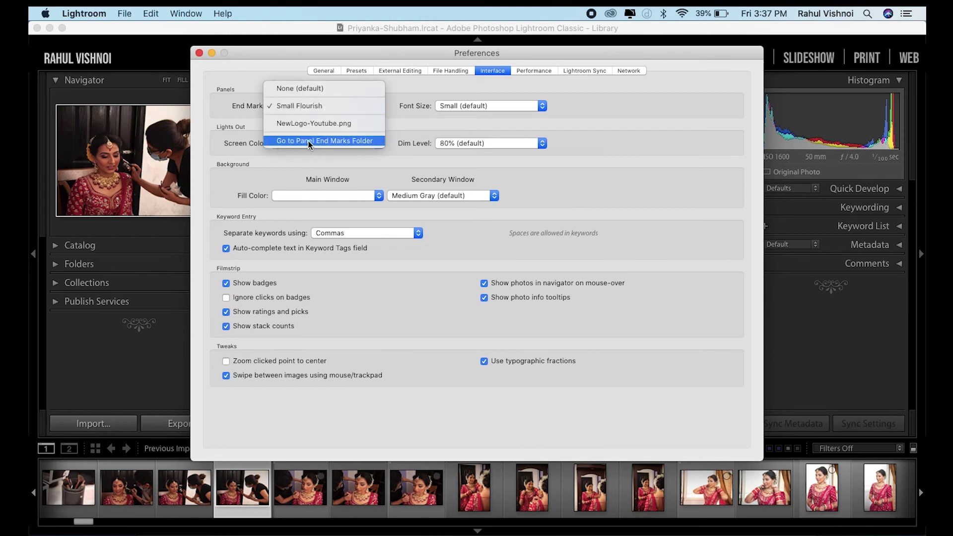
Check NewLogo-Youtube.png in the Panel End Marks folder, then set it as the panel end mark.
{"action": "left_click", "coordinate": [331, 142]}
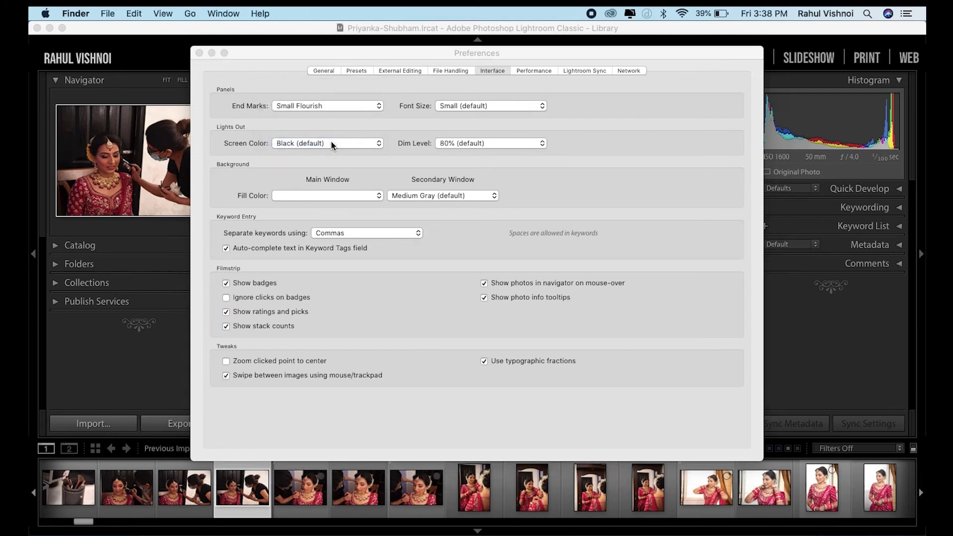
{"action": "left_click", "coordinate": [625, 434]}
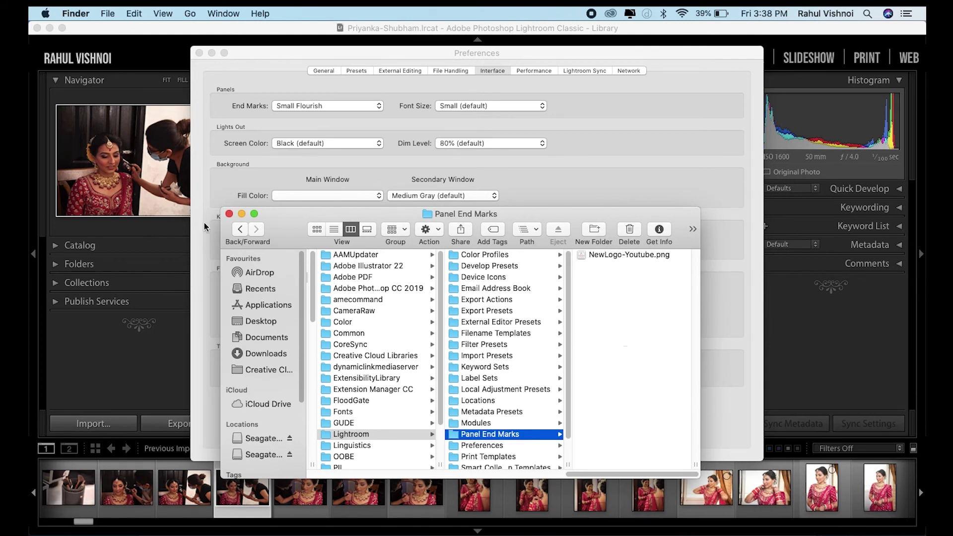
{"action": "left_click", "coordinate": [229, 214]}
{"action": "left_click", "coordinate": [333, 107]}
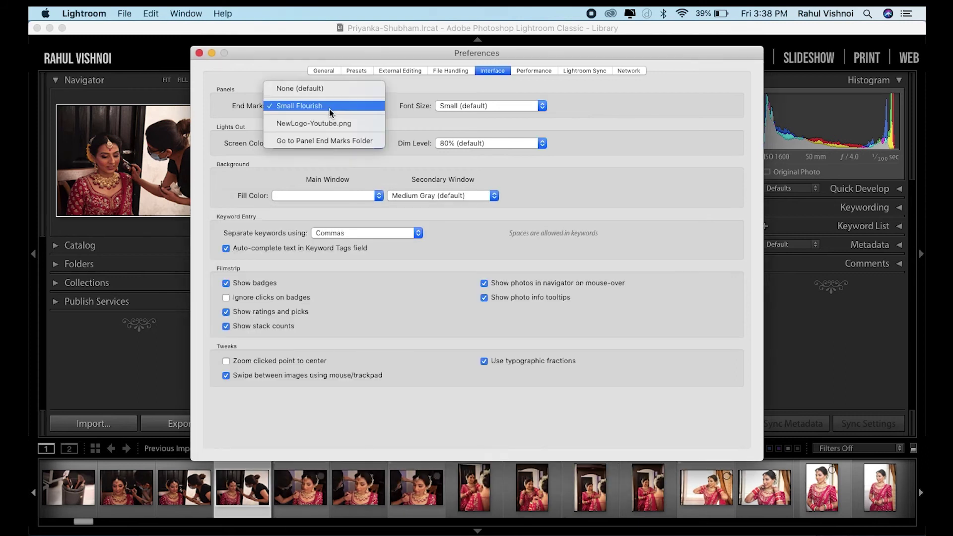
{"action": "left_click", "coordinate": [305, 123]}
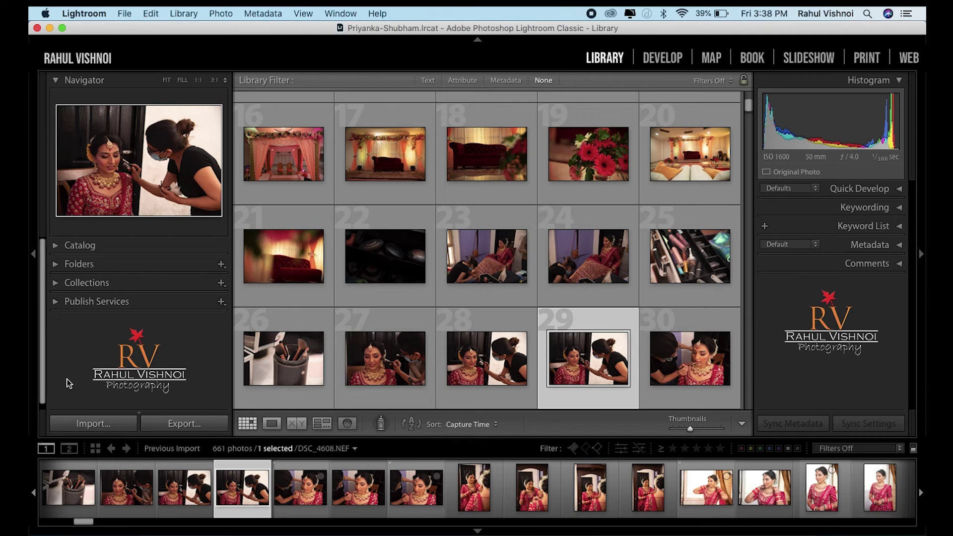
Open the Watermark Editor, enter 'Image By Rahul' as the text, and switch the watermark style to Graphic.
{"action": "left_click", "coordinate": [75, 14]}
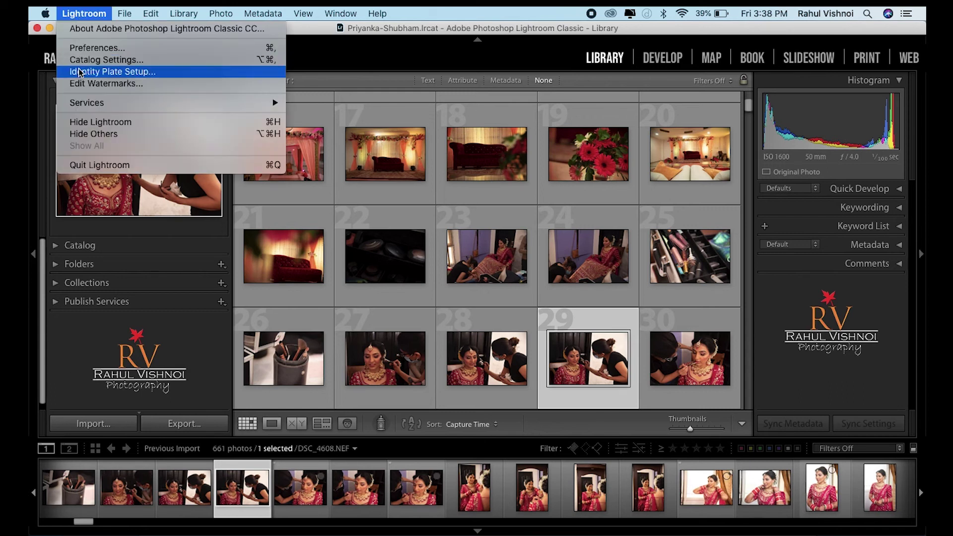
{"action": "left_click", "coordinate": [78, 84]}
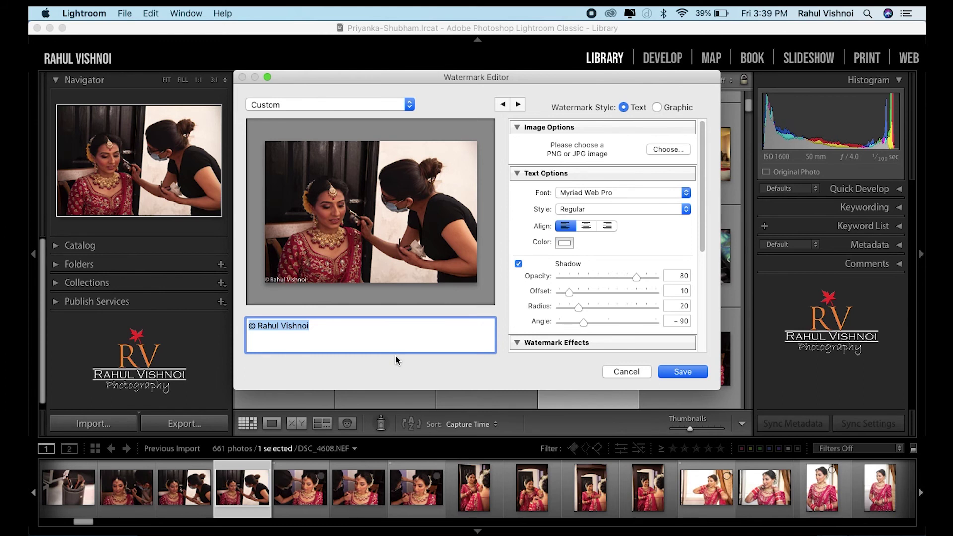
{"action": "type", "text": "Image By Rahul"}
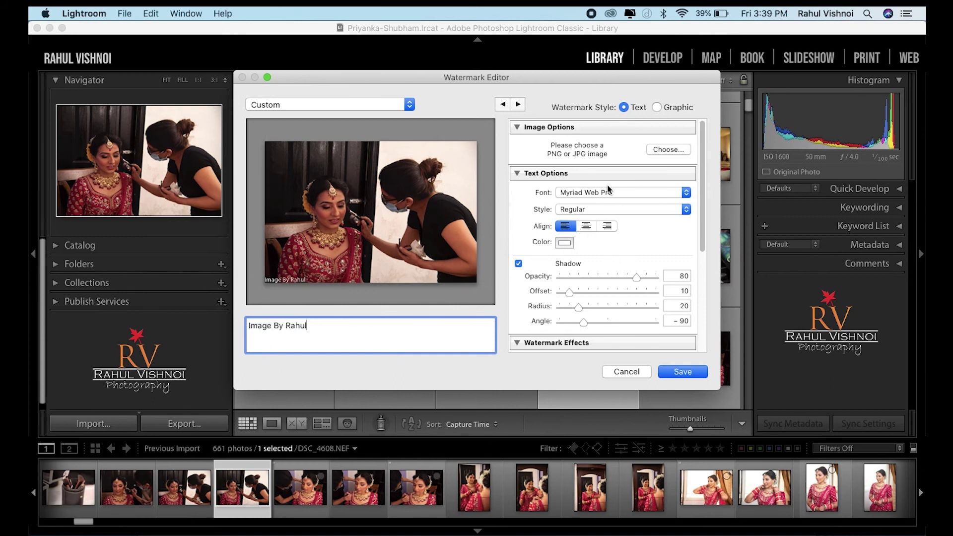
{"action": "left_click", "coordinate": [701, 191]}
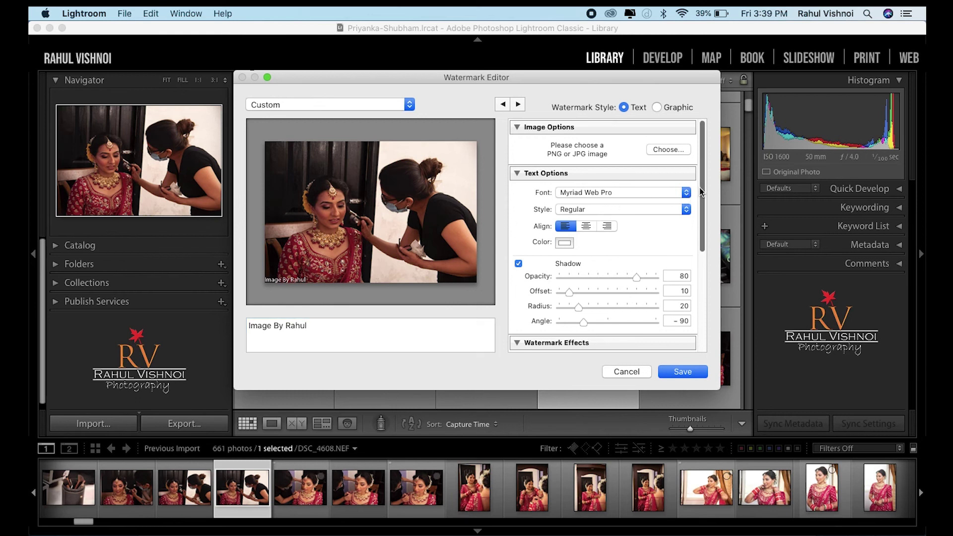
{"action": "scroll", "coordinate": [701, 191], "scroll_direction": "down", "scroll_amount": 2}
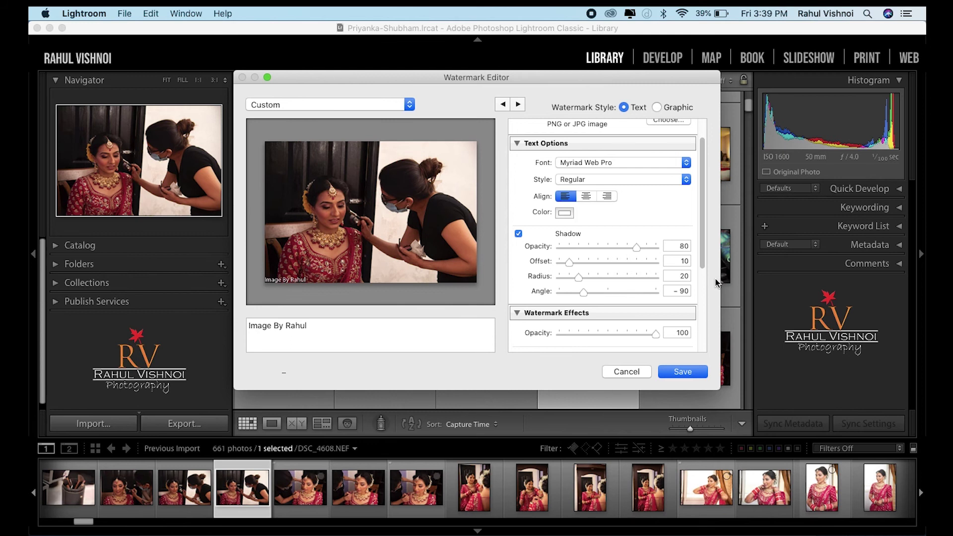
{"action": "left_click", "coordinate": [659, 109]}
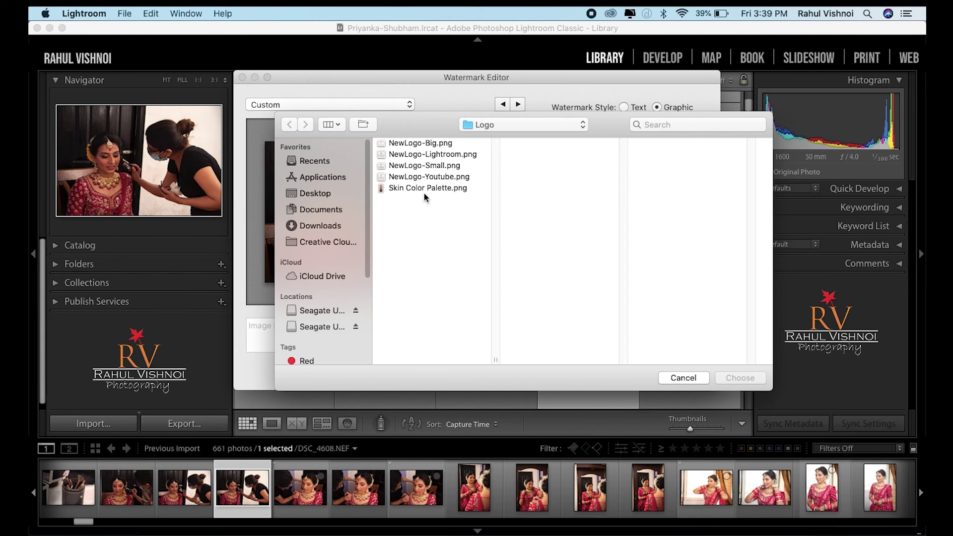
Choose NewLogo-Lightroom.png as the watermark graphic.
{"action": "left_click", "coordinate": [435, 156]}
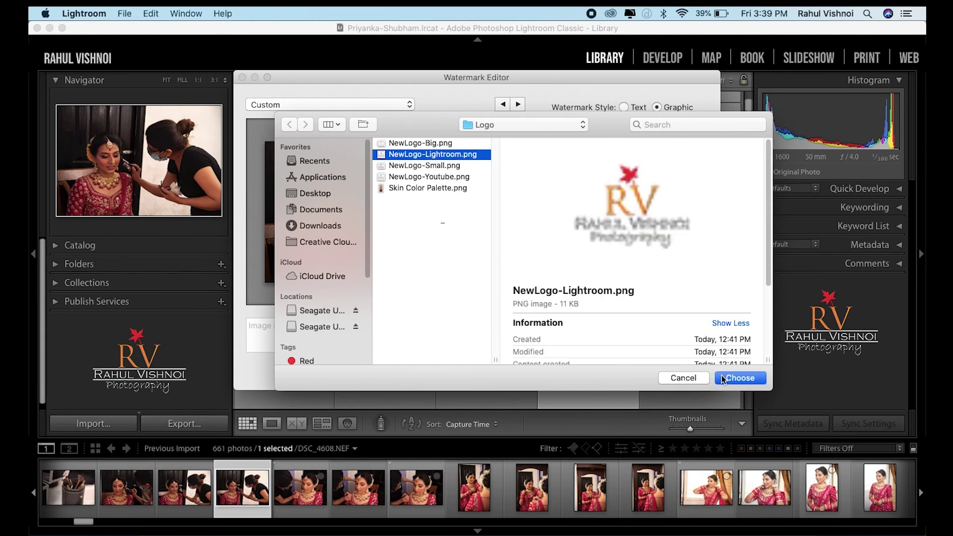
{"action": "left_click", "coordinate": [735, 380]}
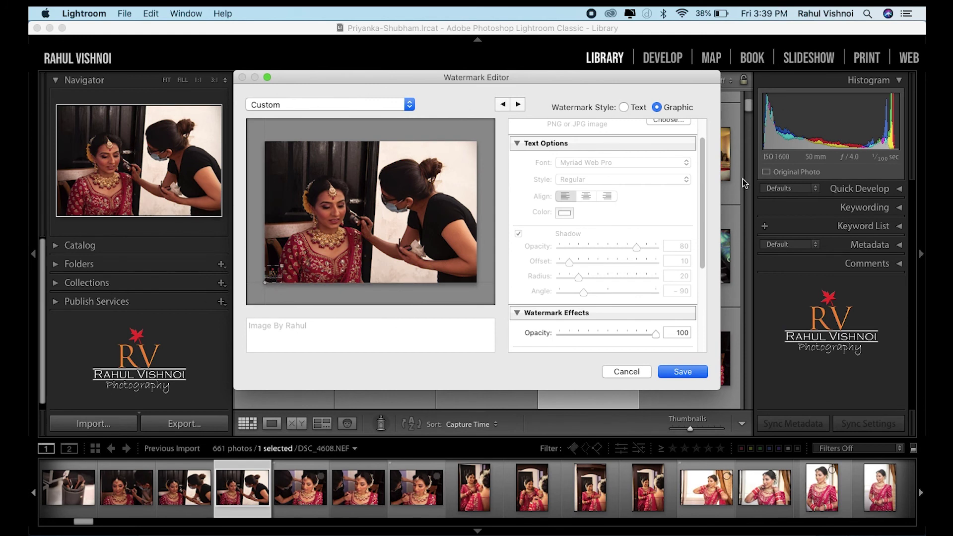
{"action": "scroll", "coordinate": [563, 323], "scroll_direction": "down", "scroll_amount": 5}
{"action": "scroll", "coordinate": [564, 343], "scroll_direction": "down", "scroll_amount": 1}
Anchor the watermark bottom-left at opacity 60 with horizontal and vertical insets of 1.
{"action": "left_click", "coordinate": [575, 342]}
{"action": "left_click", "coordinate": [559, 334]}
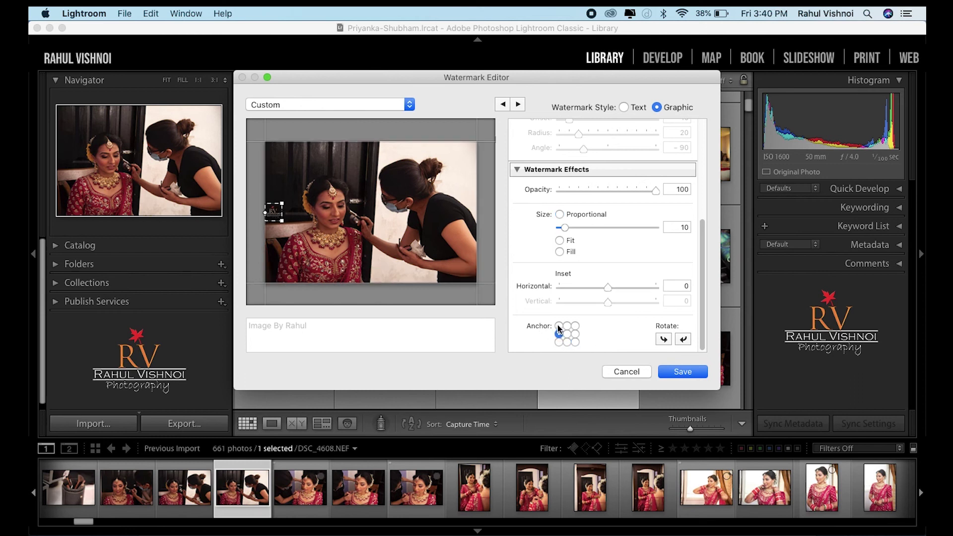
{"action": "left_click", "coordinate": [567, 326]}
{"action": "left_click", "coordinate": [559, 342]}
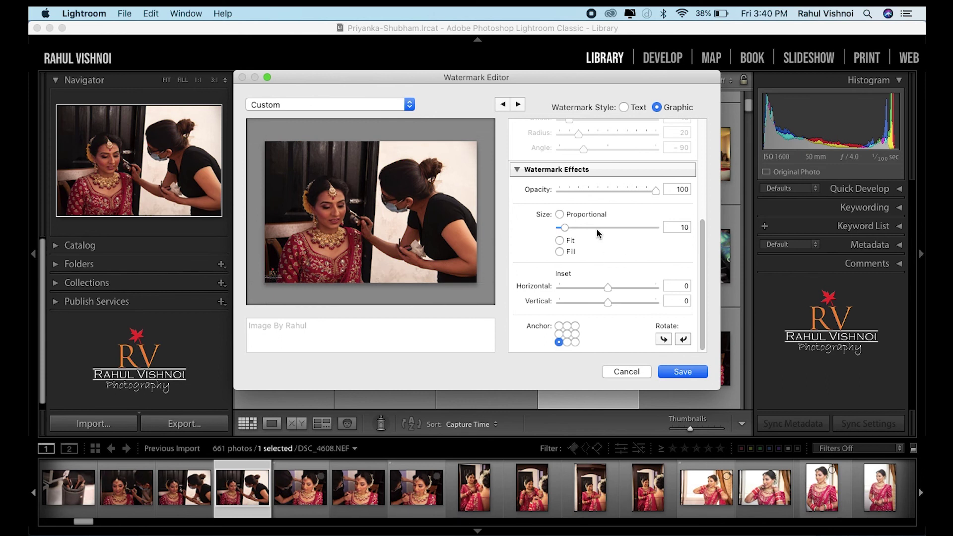
{"action": "left_click_drag", "start_coordinate": [656, 193], "coordinate": [610, 195]}
{"action": "left_click_drag", "start_coordinate": [610, 195], "coordinate": [617, 193]}
{"action": "mouse_move", "coordinate": [607, 287]}
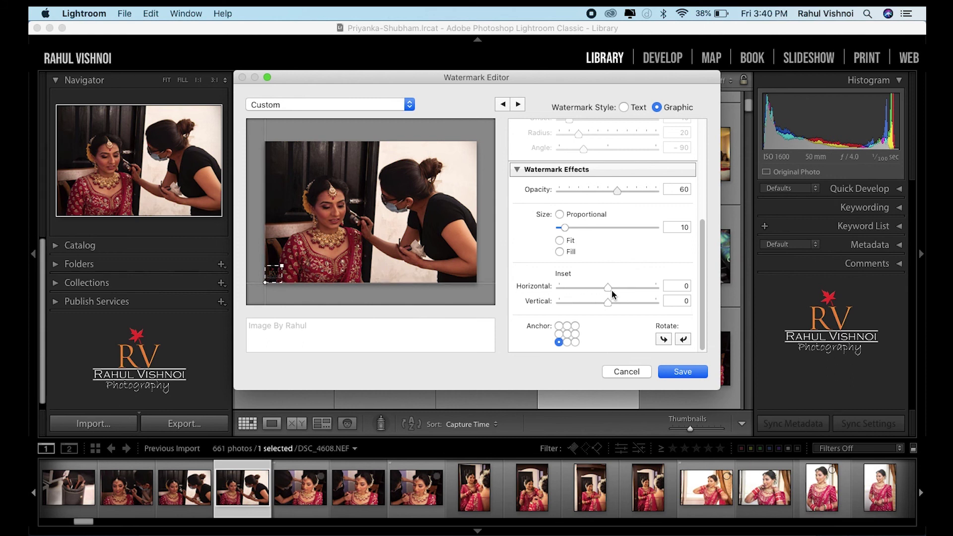
{"action": "left_click_drag", "start_coordinate": [608, 287], "coordinate": [614, 302]}
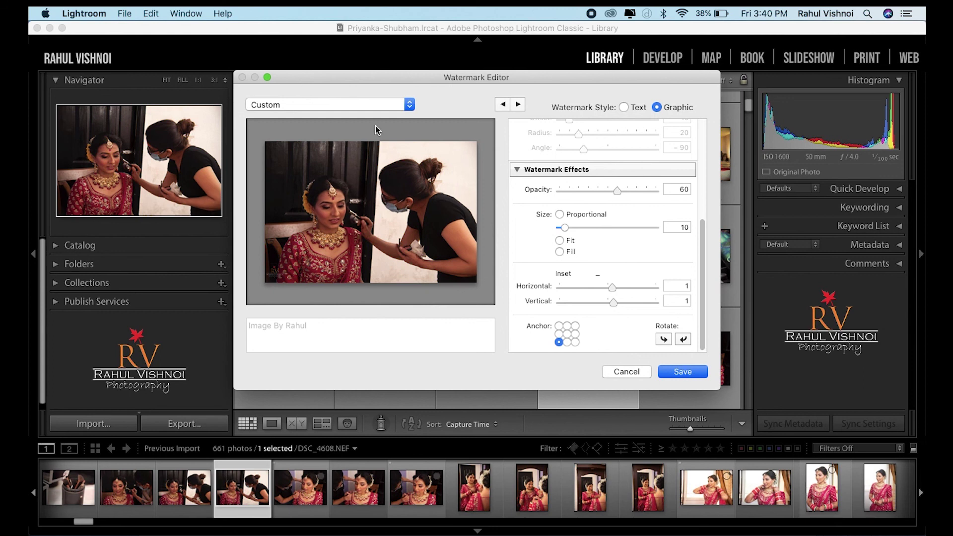
{"action": "left_click", "coordinate": [409, 104]}
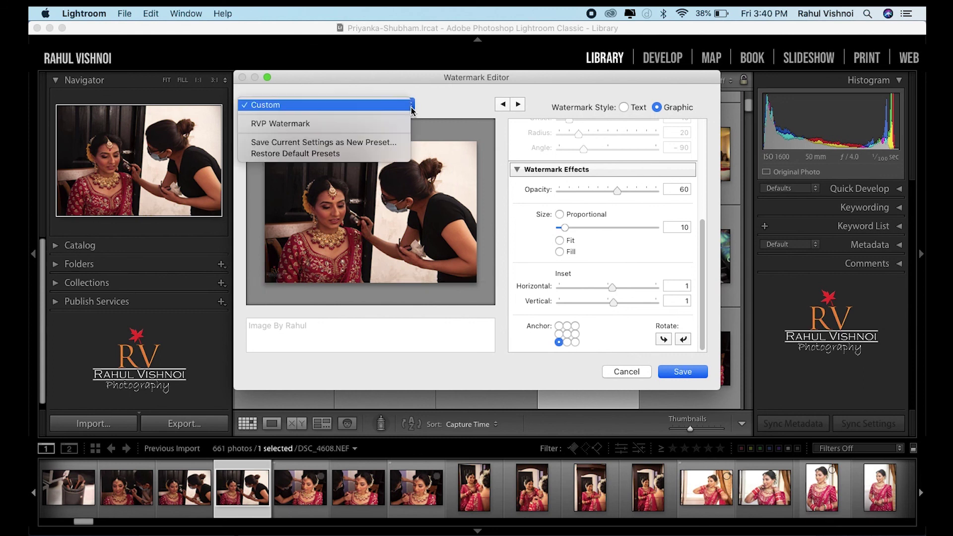
Load the RVP Watermark preset in the Watermark Editor, giving insets of 2 and opacity 60.
{"action": "left_click", "coordinate": [278, 123]}
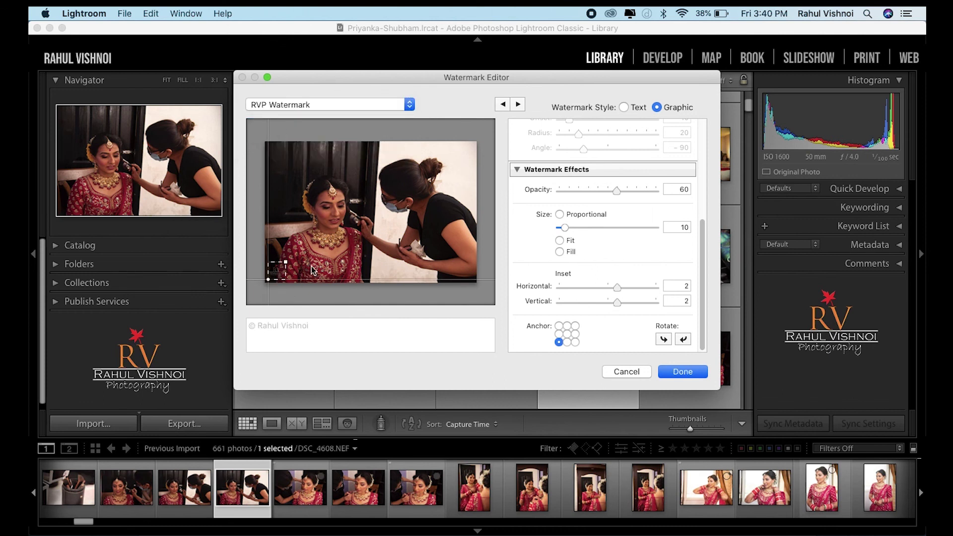